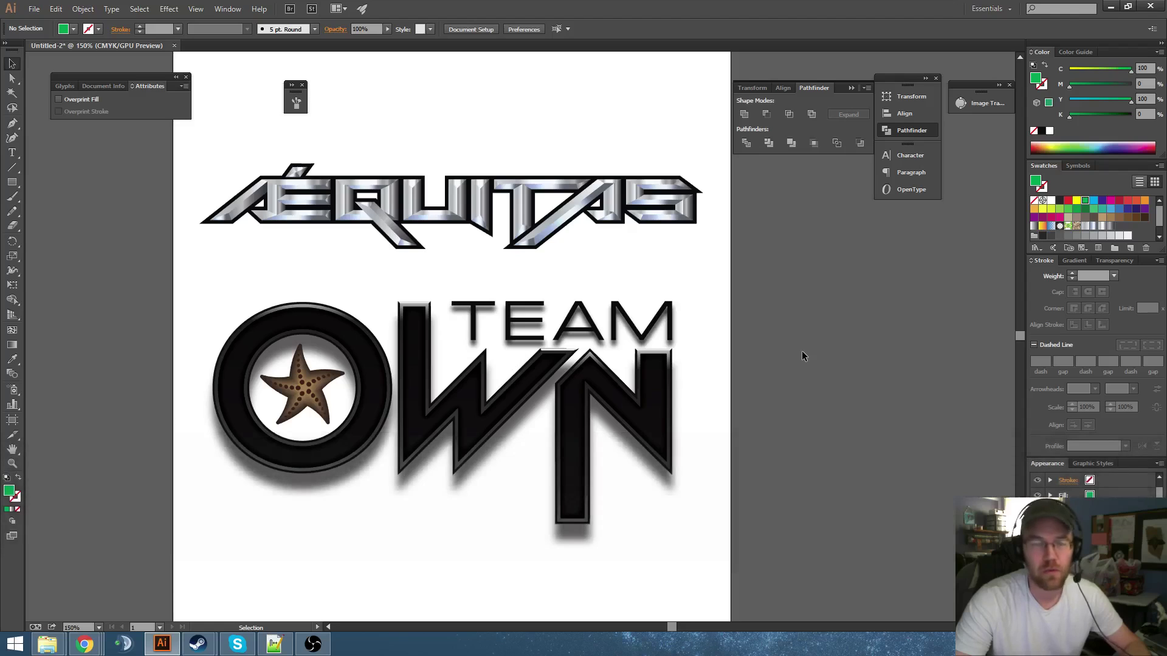
# - Examine the beveled lettering of the AEQUITAS logo up close, in outline mode and in preview mode
pyautogui.press('space')
pyautogui.moveTo(779, 355); pyautogui.dragTo(873, 412)
pyautogui.scroll(3, 283, 313)
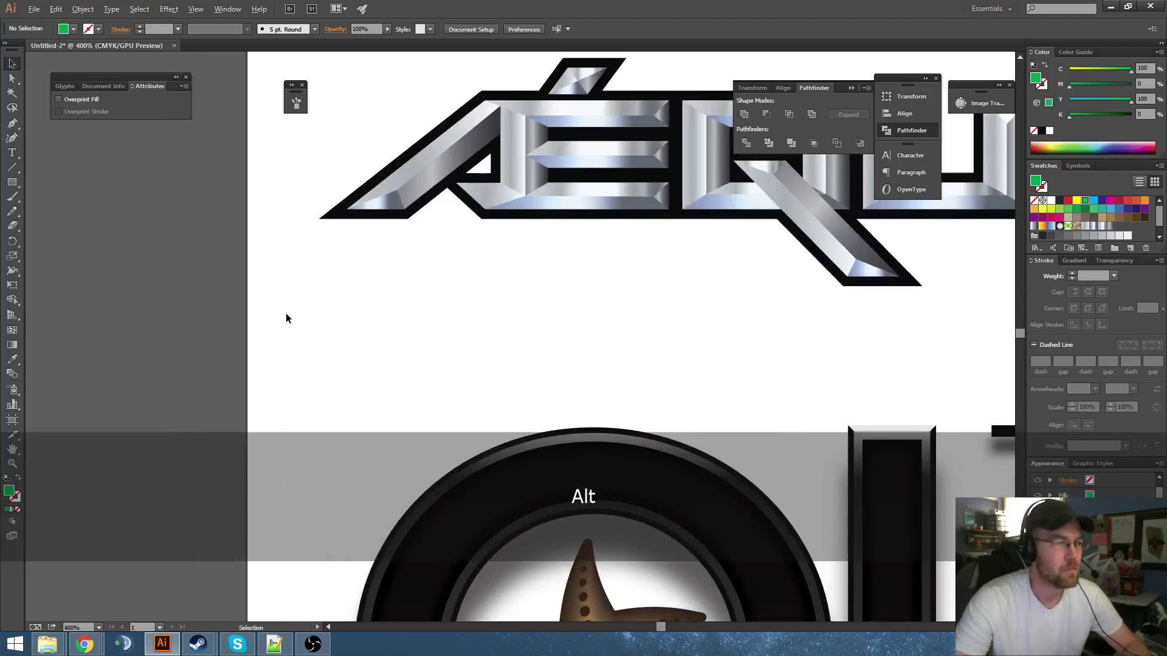
pyautogui.press('space')
pyautogui.moveTo(485, 311); pyautogui.dragTo(406, 489)
pyautogui.scroll(1, 404, 422)
pyautogui.press('space')
pyautogui.moveTo(507, 444); pyautogui.dragTo(476, 480)
pyautogui.hotkey('ctrl', 'y')
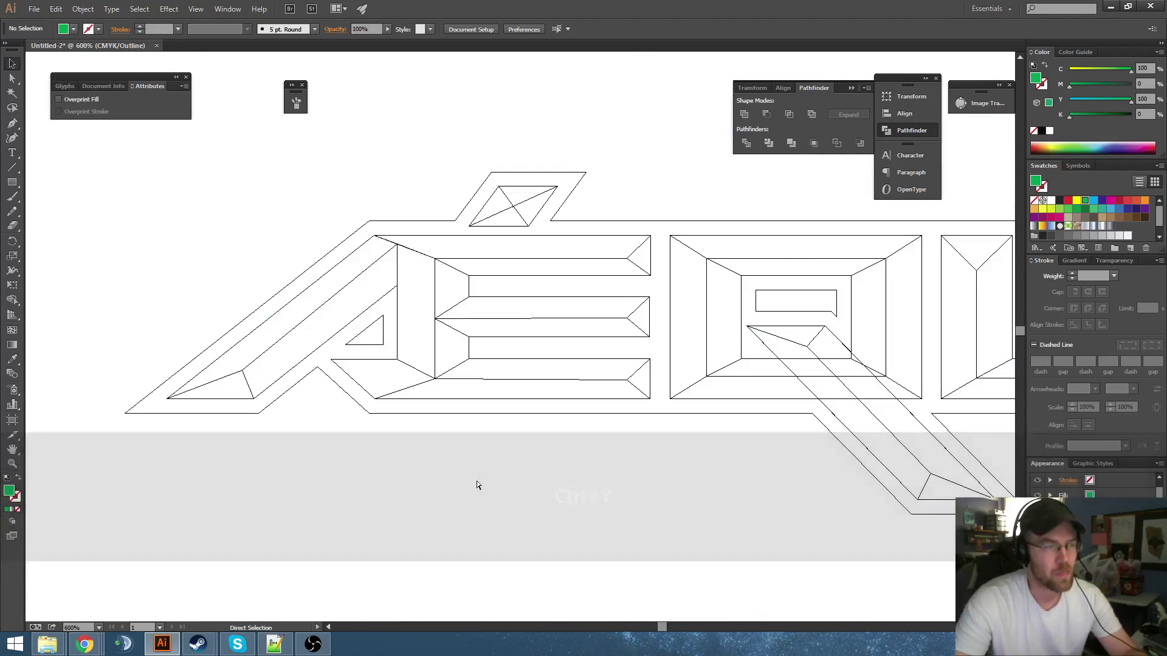
pyautogui.hotkey('ctrl', 'y')
# - Examine the starfish and the concentric ring paths of the O in the OWN logo in outline mode
pyautogui.press('space')
pyautogui.moveTo(630, 485); pyautogui.dragTo(548, 322)
pyautogui.scroll(-3, 638, 472)
pyautogui.moveTo(638, 473); pyautogui.dragTo(472, 289)
pyautogui.scroll(2, 222, 236)
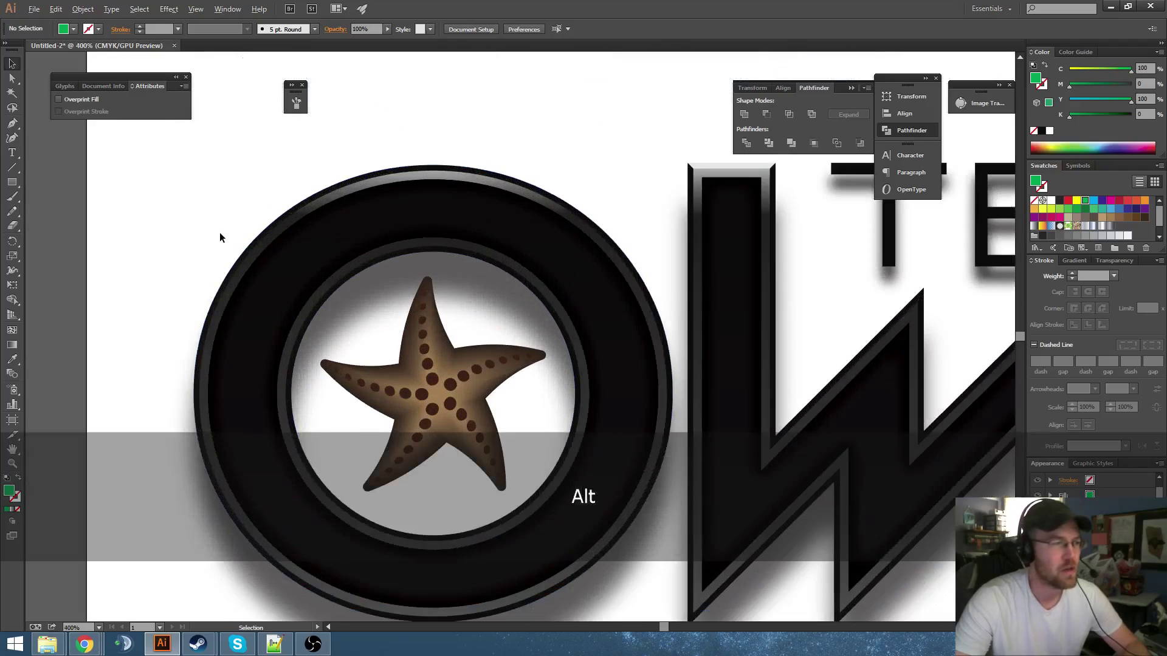
pyautogui.press('space')
pyautogui.moveTo(337, 264); pyautogui.dragTo(314, 222)
pyautogui.hotkey('ctrl', 'y')
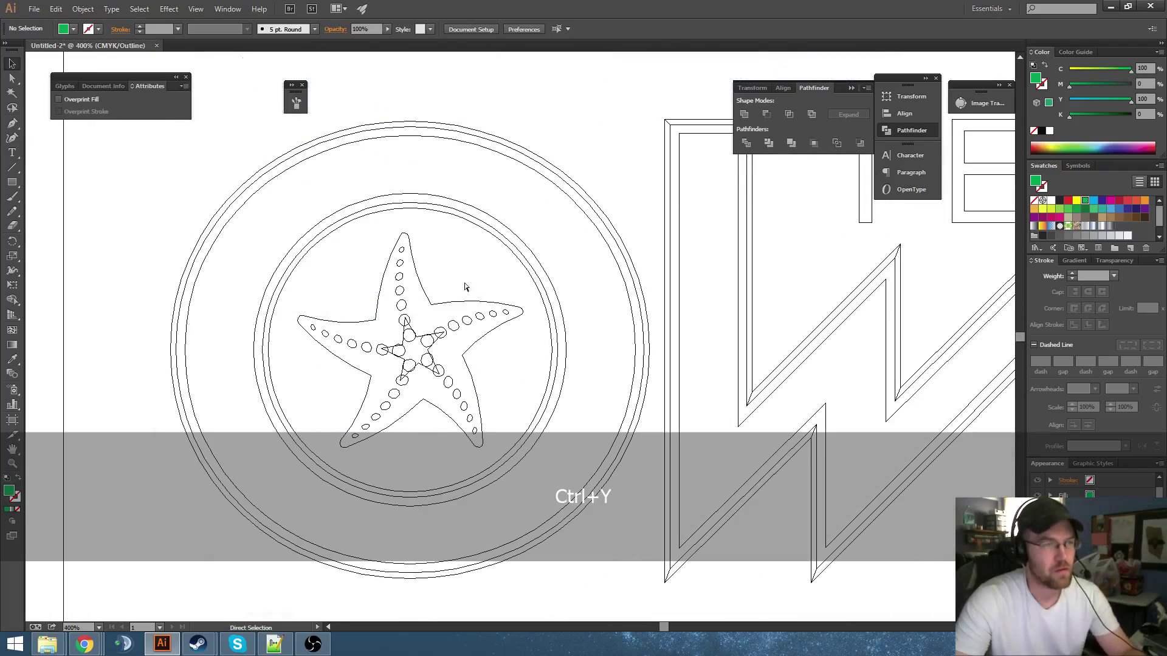
# - Ungroup the OWN logo, pull the top bevel strip off the W's left stem to inspect it, and undo the last change
pyautogui.press('space')
pyautogui.moveTo(681, 159); pyautogui.dragTo(505, 191)
pyautogui.scroll(3, 559, 179)
pyautogui.click(558, 183)
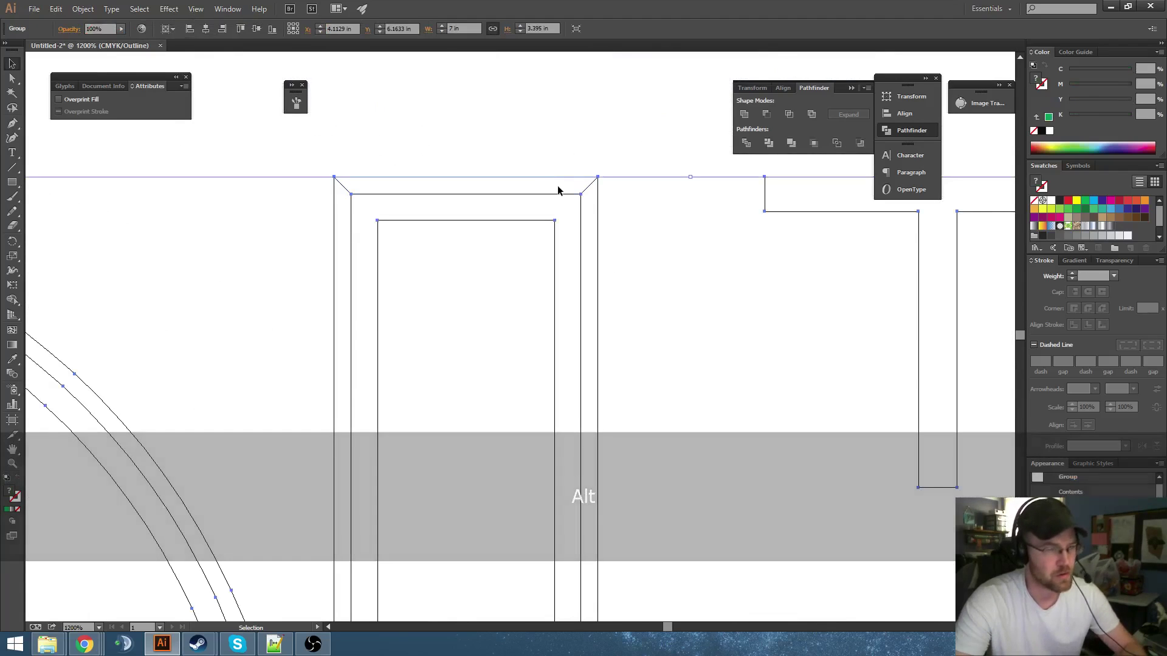
pyautogui.hotkey('shift', 'ctrl', 'g')
pyautogui.click(558, 181)
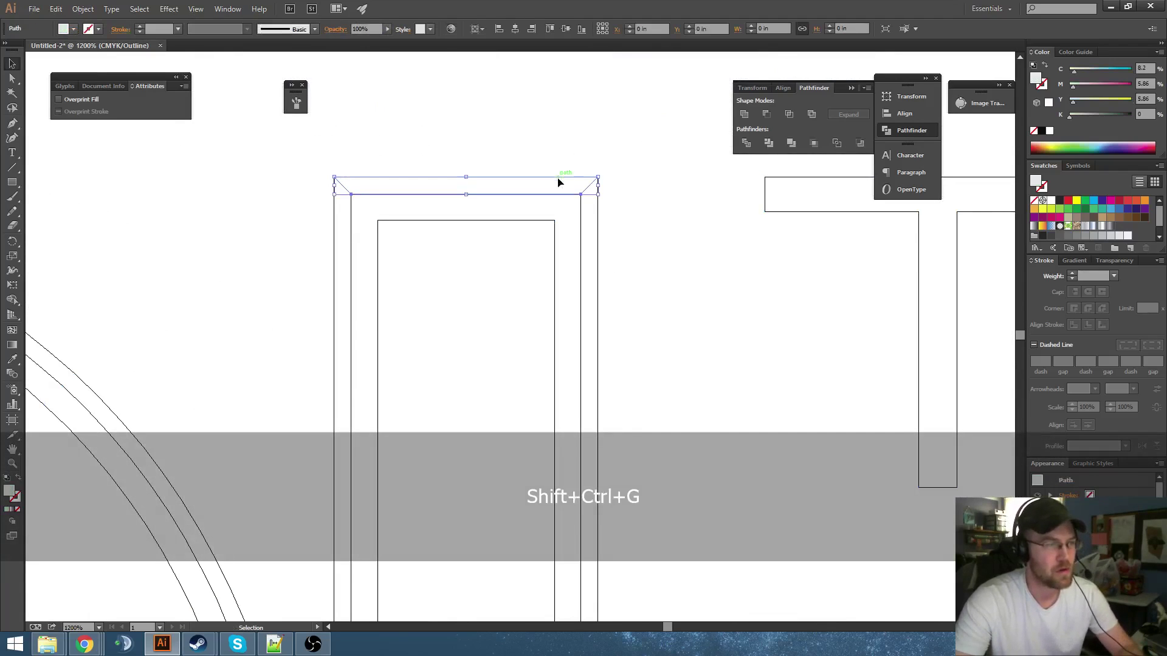
pyautogui.moveTo(558, 181); pyautogui.dragTo(555, 138)
pyautogui.hotkey('ctrl', 'y')
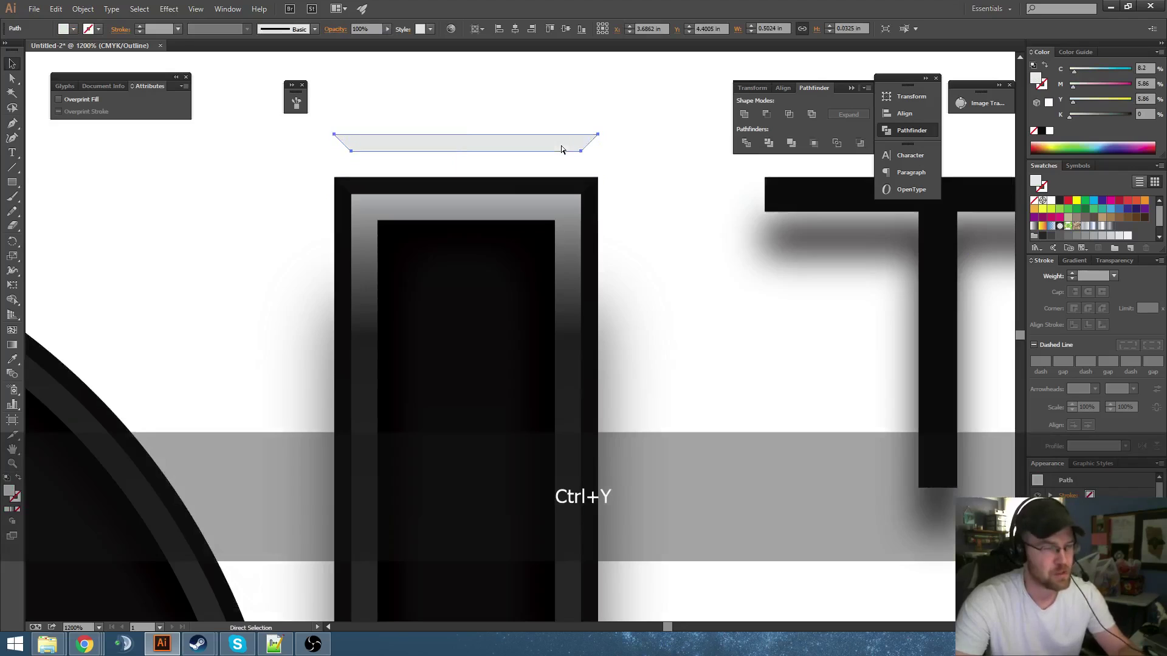
pyautogui.press('a')
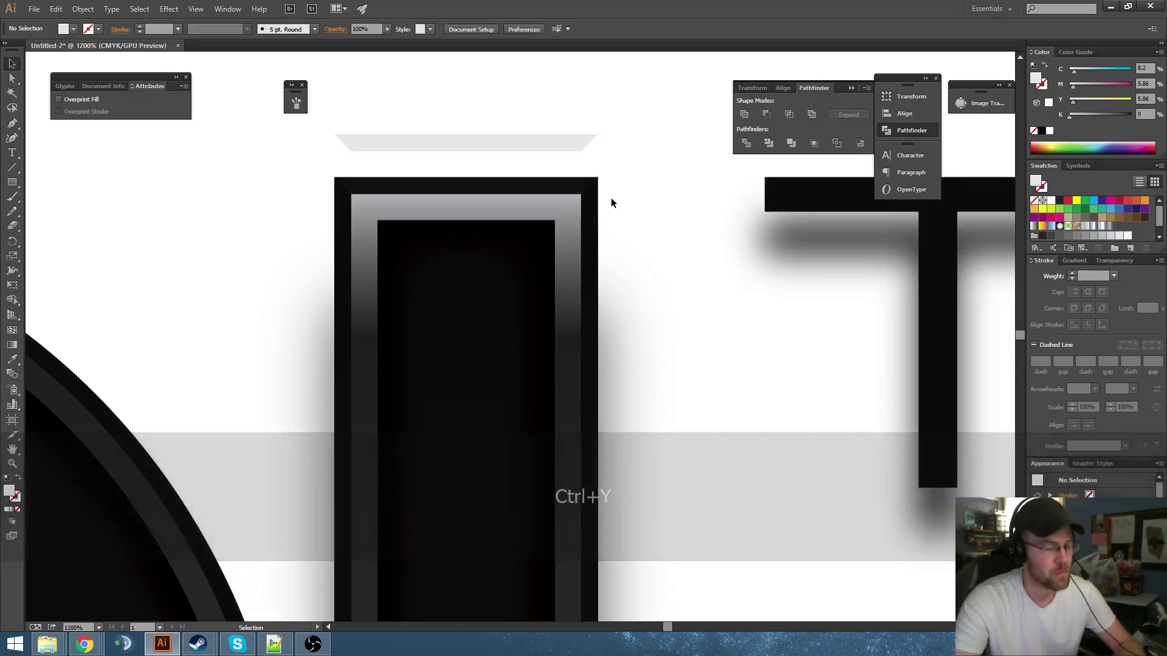
pyautogui.hotkey('ctrl', 'z')
# - Delete all the logo artwork from the artboard
pyautogui.scroll(-8, 610, 271)
pyautogui.moveTo(628, 227); pyautogui.dragTo(521, 205)
pyautogui.scroll(1, 544, 243)
pyautogui.hotkey('ctrl', 'a')
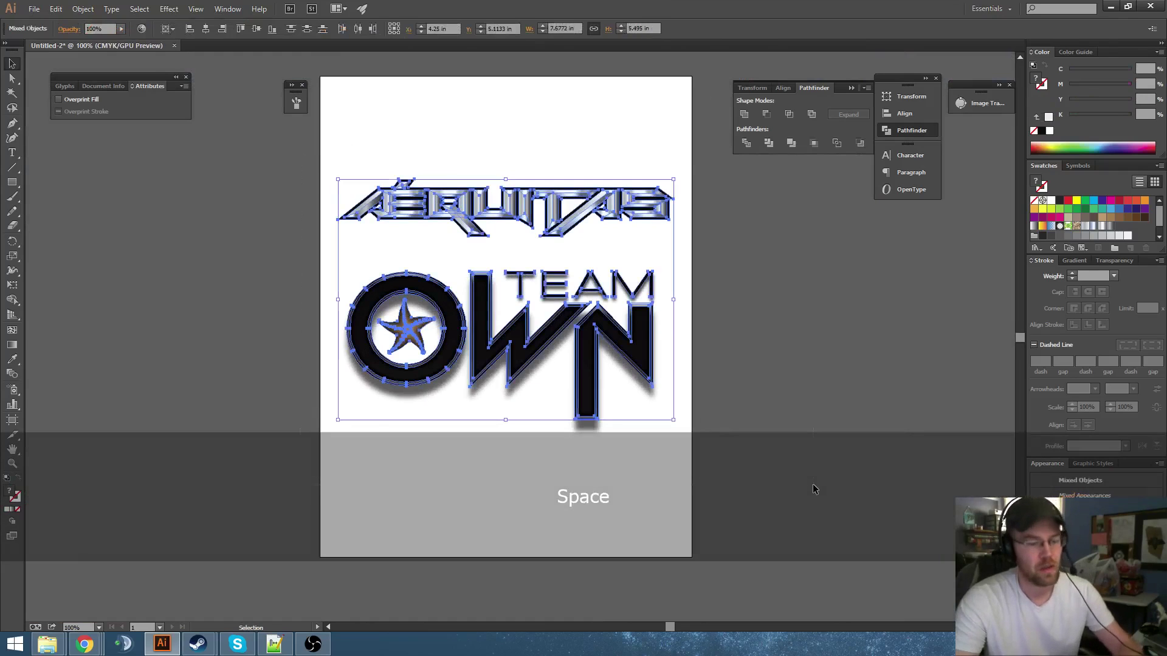
pyautogui.press('Delete')
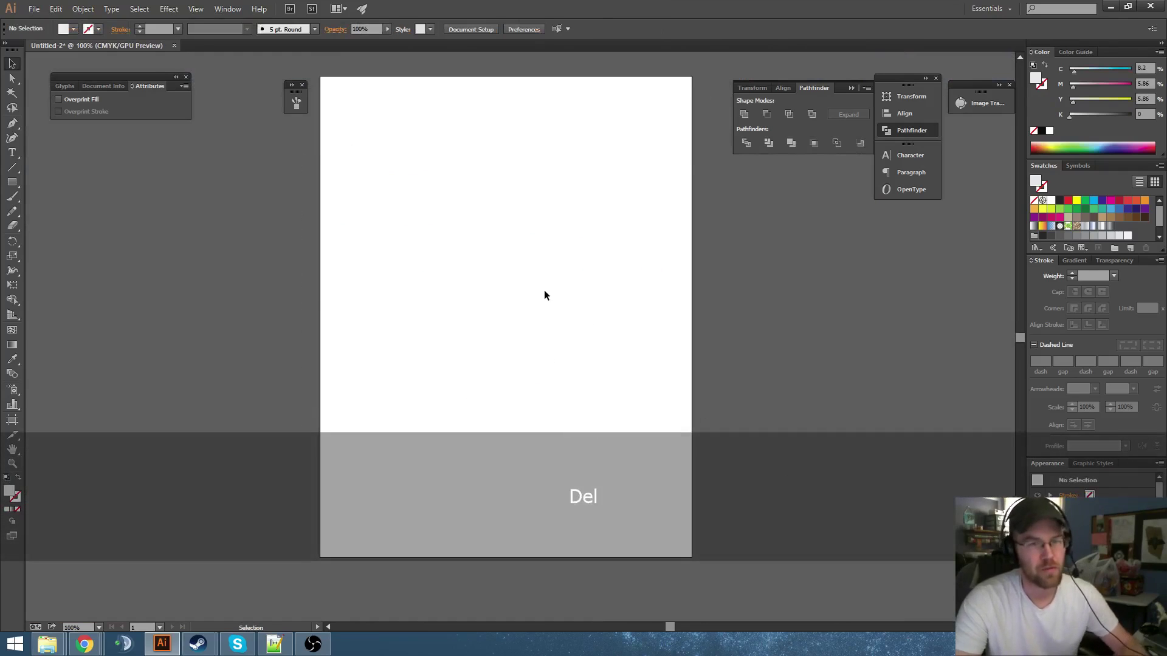
# - Draw two horizontally overlapping circles about 1.97 in across and intersect them into a pointed lens shape
pyautogui.click(11, 183)
pyautogui.moveTo(12, 185); pyautogui.dragTo(63, 207)
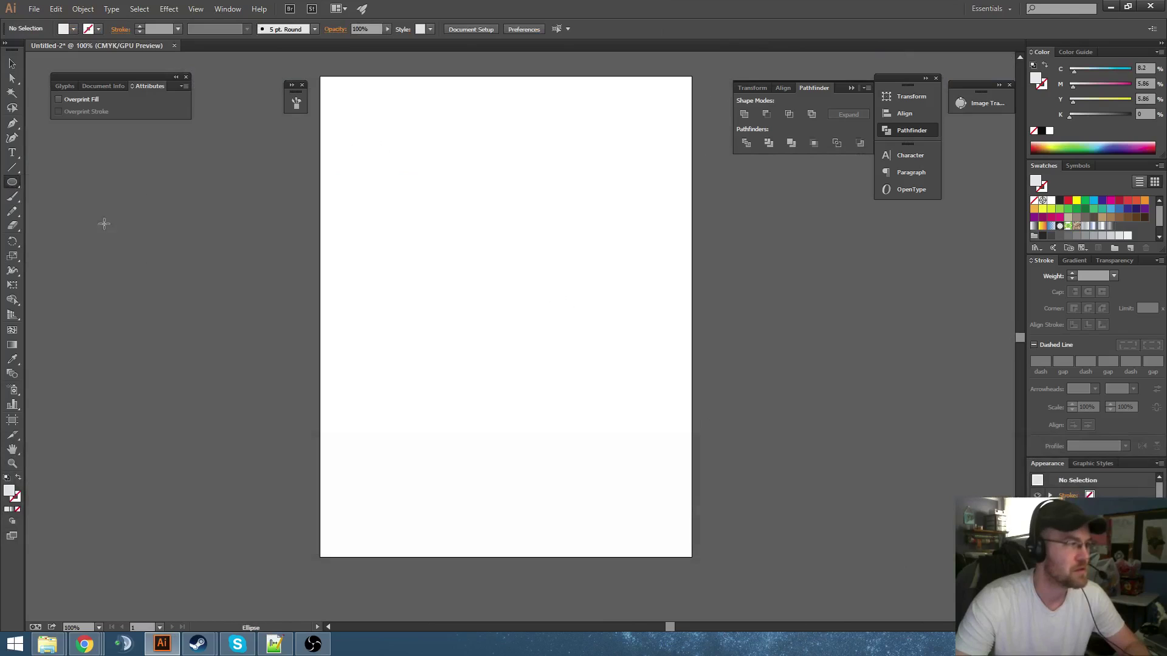
pyautogui.moveTo(466, 245)
pyautogui.mouseDown()
pyautogui.moveTo(553, 331)
pyautogui.moveTo(486, 328)
pyautogui.mouseUp()
pyautogui.press('v')
pyautogui.scroll(2, 503, 297)
pyautogui.keyDown('shift'); pyautogui.click(551, 312); pyautogui.keyUp('shift')
pyautogui.click(793, 115)
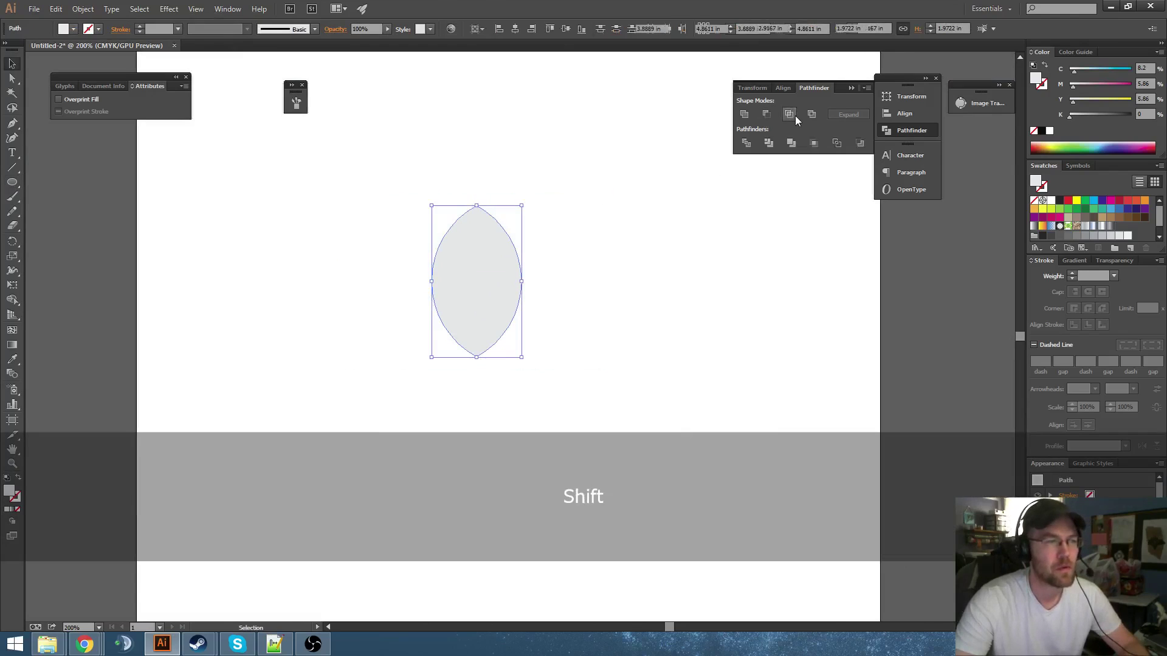
# - Draw a rectangle about 3.04 by 1.57 in over the lens's upper half and subtract it with Minus Front
pyautogui.click(12, 182)
pyautogui.moveTo(12, 182); pyautogui.dragTo(57, 186)
pyautogui.moveTo(477, 217); pyautogui.dragTo(609, 280)
pyautogui.press('v')
pyautogui.keyDown('shift'); pyautogui.click(516, 286); pyautogui.keyUp('shift')
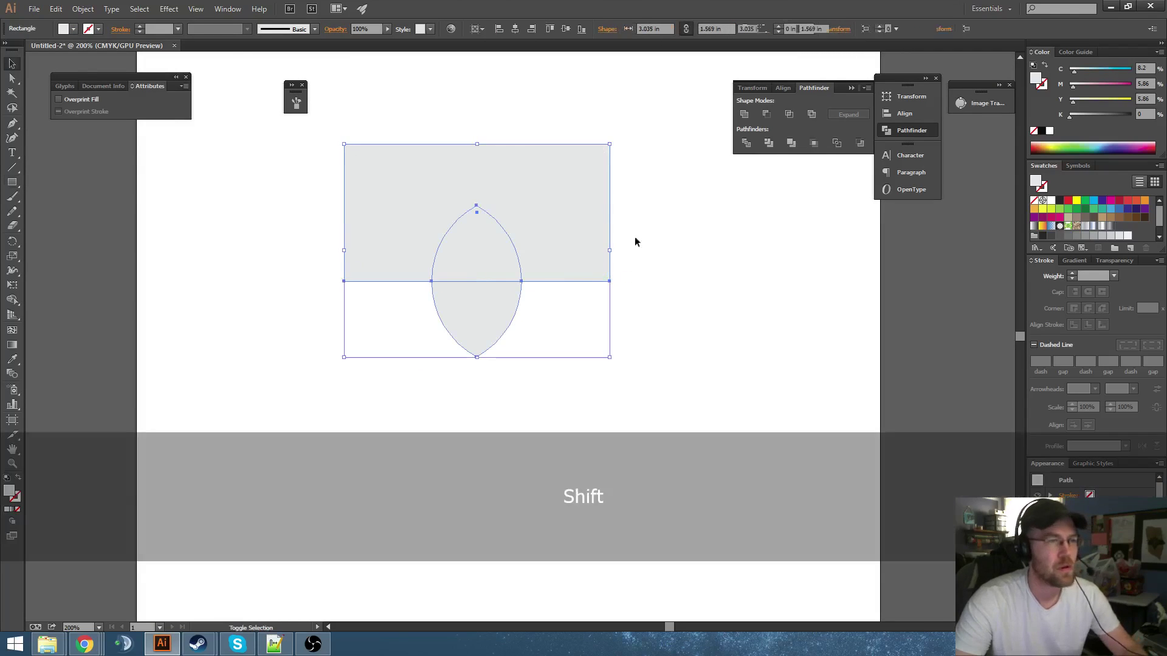
pyautogui.click(767, 113)
pyautogui.click(638, 307)
# - Add a rectangle of the same width on top of the half-lens and unite both into one shield shape
pyautogui.press('m')
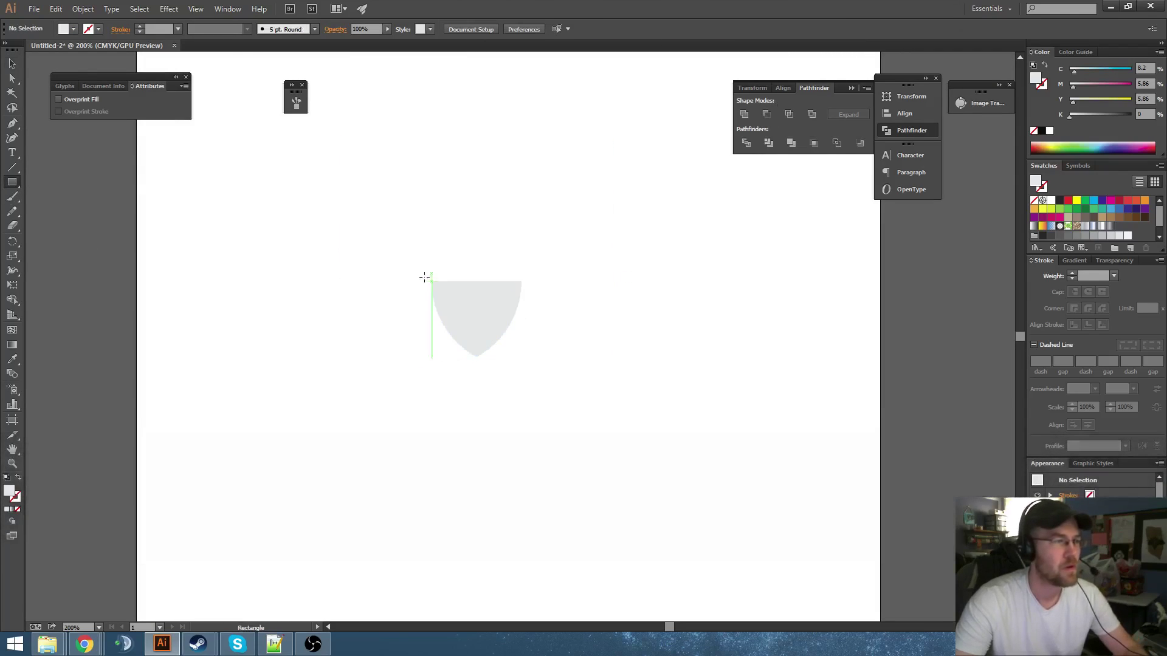
pyautogui.moveTo(463, 258)
pyautogui.mouseDown()
pyautogui.moveTo(527, 251)
pyautogui.moveTo(475, 209)
pyautogui.moveTo(476, 223)
pyautogui.mouseUp()
pyautogui.press('v')
pyautogui.click(383, 215)
pyautogui.moveTo(382, 215); pyautogui.dragTo(600, 333)
pyautogui.press('space')
pyautogui.click(745, 116)
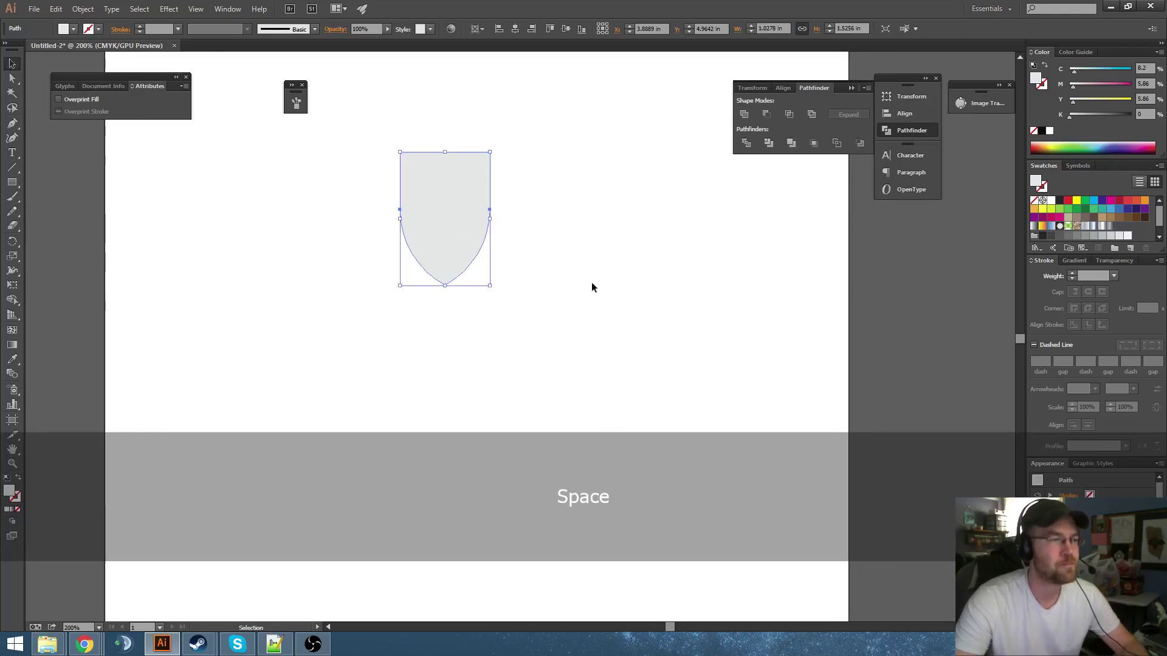
# - Enlarge the shield to about 2.76 in wide and 3.39 in high and position it on the artboard
pyautogui.scroll(-1, 591, 282)
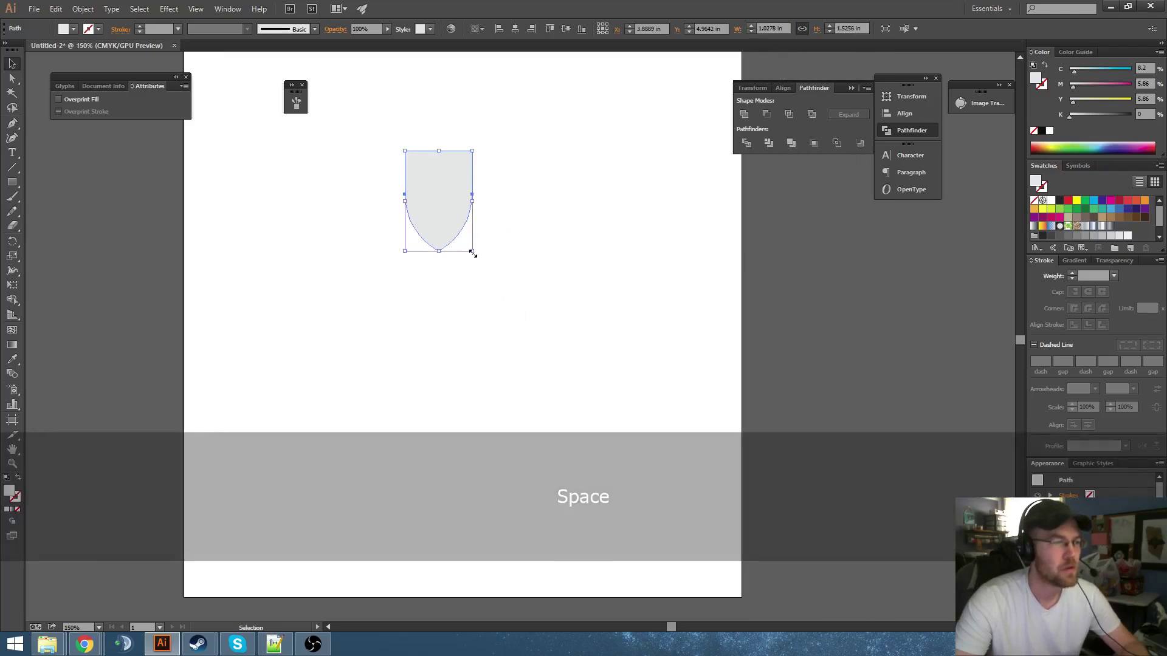
pyautogui.moveTo(471, 254); pyautogui.dragTo(607, 375)
pyautogui.moveTo(555, 262)
pyautogui.mouseDown()
pyautogui.moveTo(581, 263)
pyautogui.moveTo(571, 263)
pyautogui.mouseUp()
pyautogui.press('space')
pyautogui.moveTo(615, 337)
pyautogui.mouseDown()
pyautogui.moveTo(627, 314)
pyautogui.moveTo(668, 336)
pyautogui.moveTo(627, 323)
pyautogui.mouseUp()
pyautogui.press('space')
pyautogui.click(625, 308)
pyautogui.press('space')
pyautogui.press('space')
pyautogui.moveTo(483, 245); pyautogui.dragTo(532, 301)
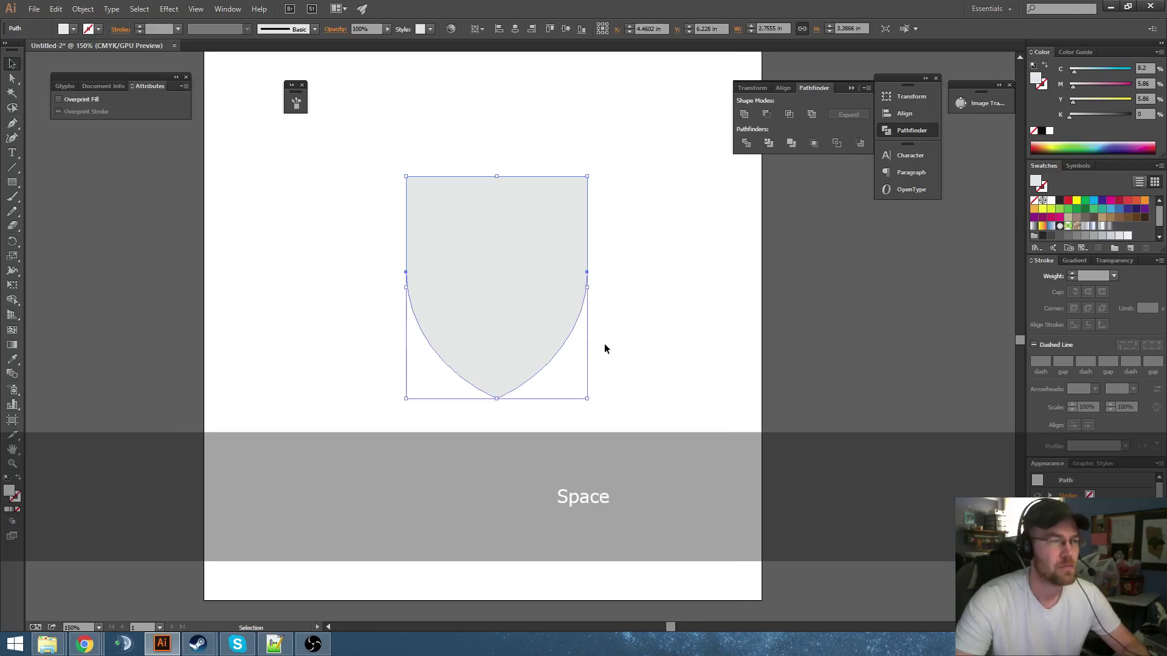
# - Start a 3D Extrude & Bevel effect on the shield with all three rotation angles set to 0°
pyautogui.click(169, 9)
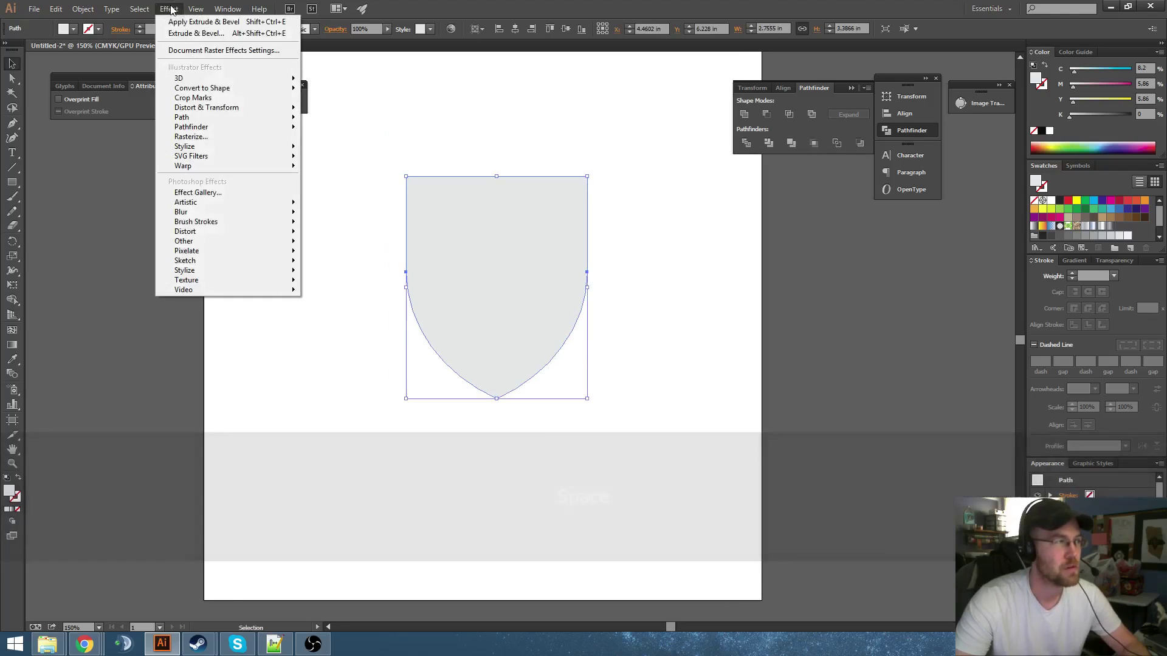
pyautogui.moveTo(191, 79)
pyautogui.click(342, 81)
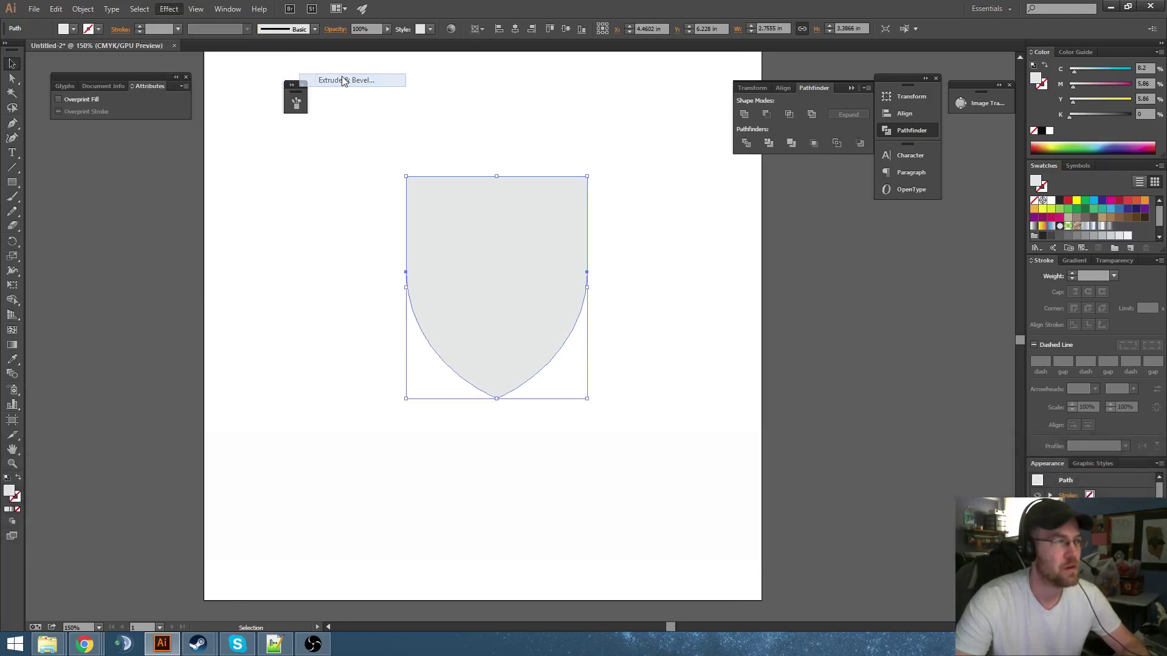
pyautogui.moveTo(598, 216); pyautogui.dragTo(739, 217)
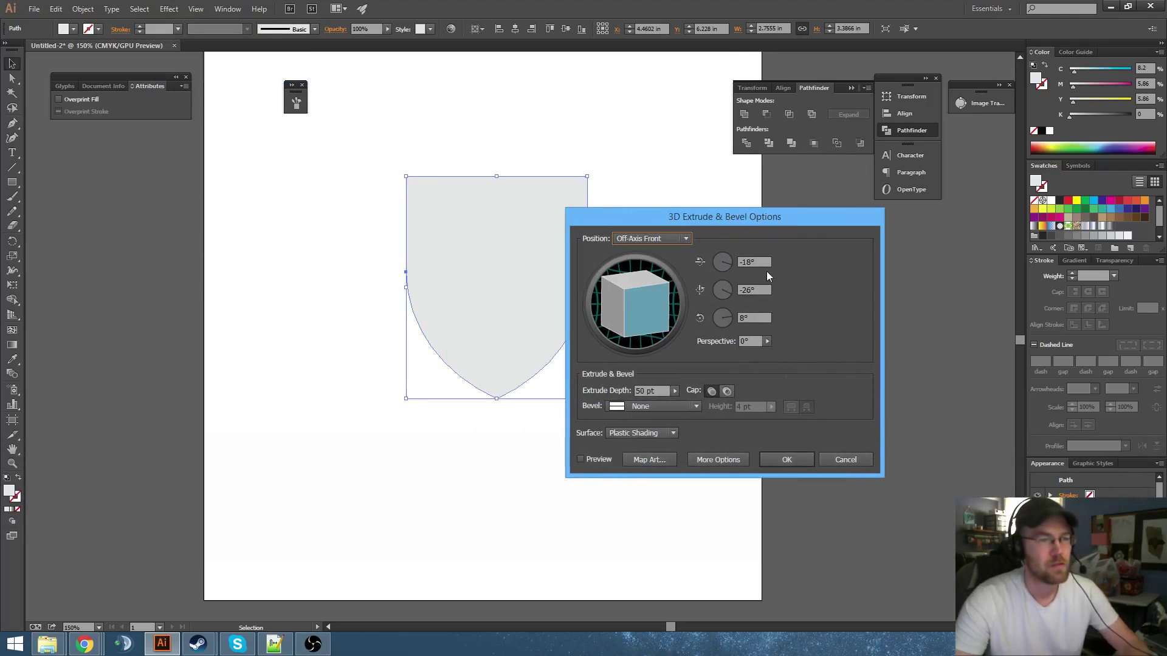
pyautogui.click(753, 262)
pyautogui.write('0')
pyautogui.press('Tab')
pyautogui.write('0')
pyautogui.press('Tab')
pyautogui.write('0')
pyautogui.press('Tab')
pyautogui.moveTo(736, 224); pyautogui.dragTo(765, 206)
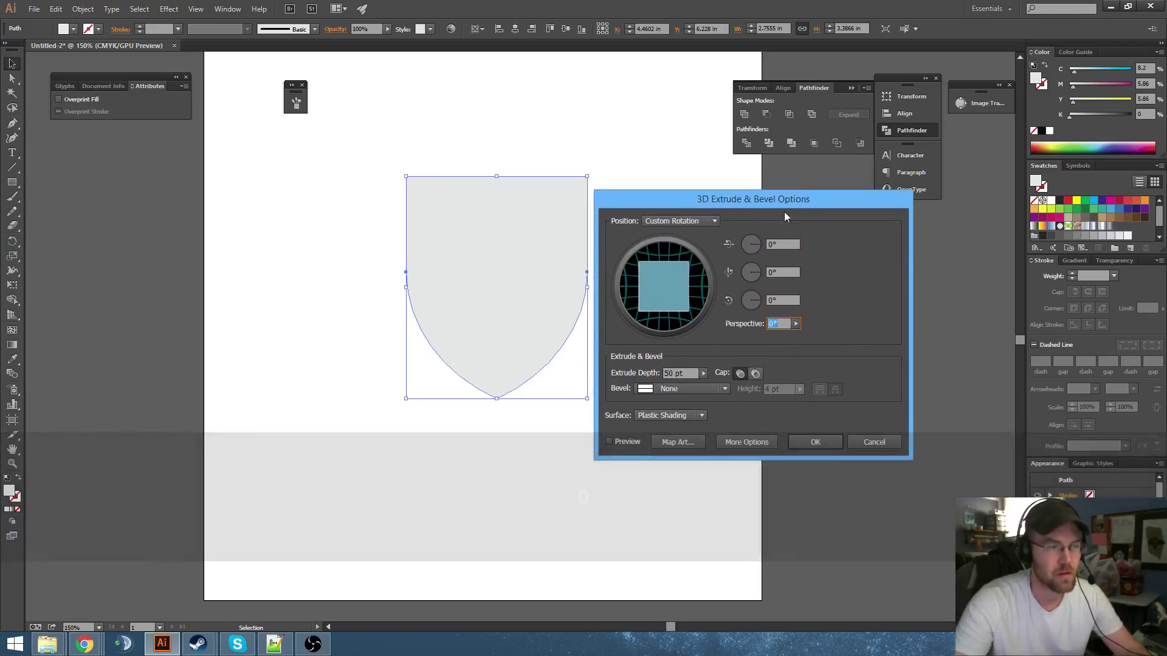
# - Choose the Classic bevel, preview it on the shield, and apply the effect
pyautogui.click(707, 388)
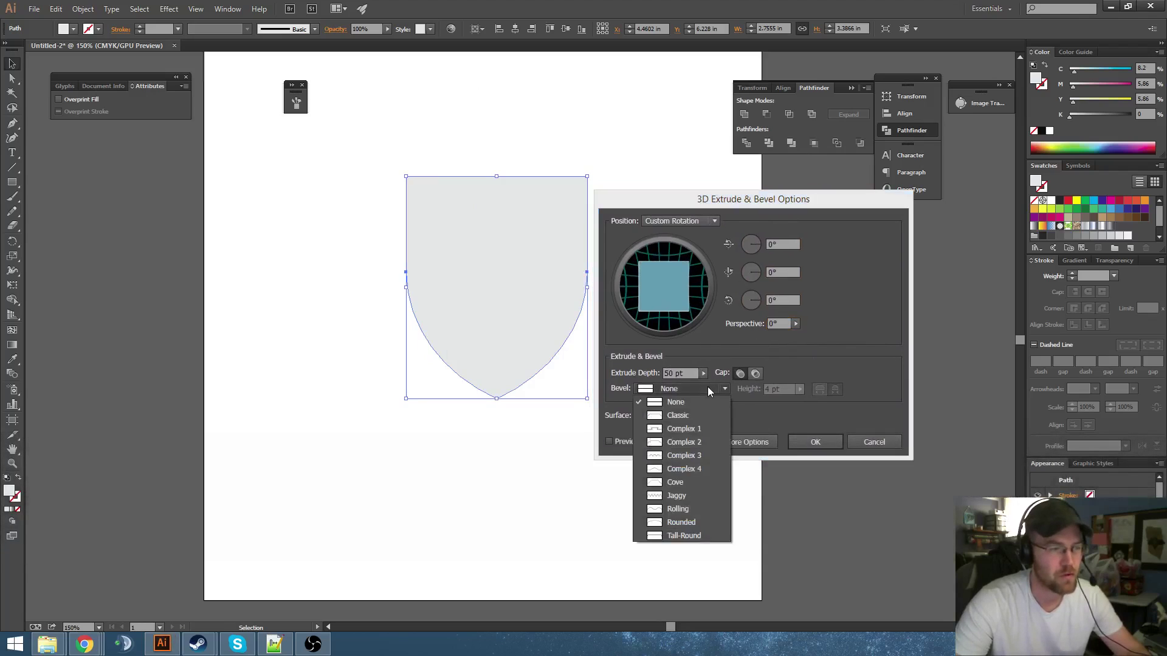
pyautogui.click(676, 412)
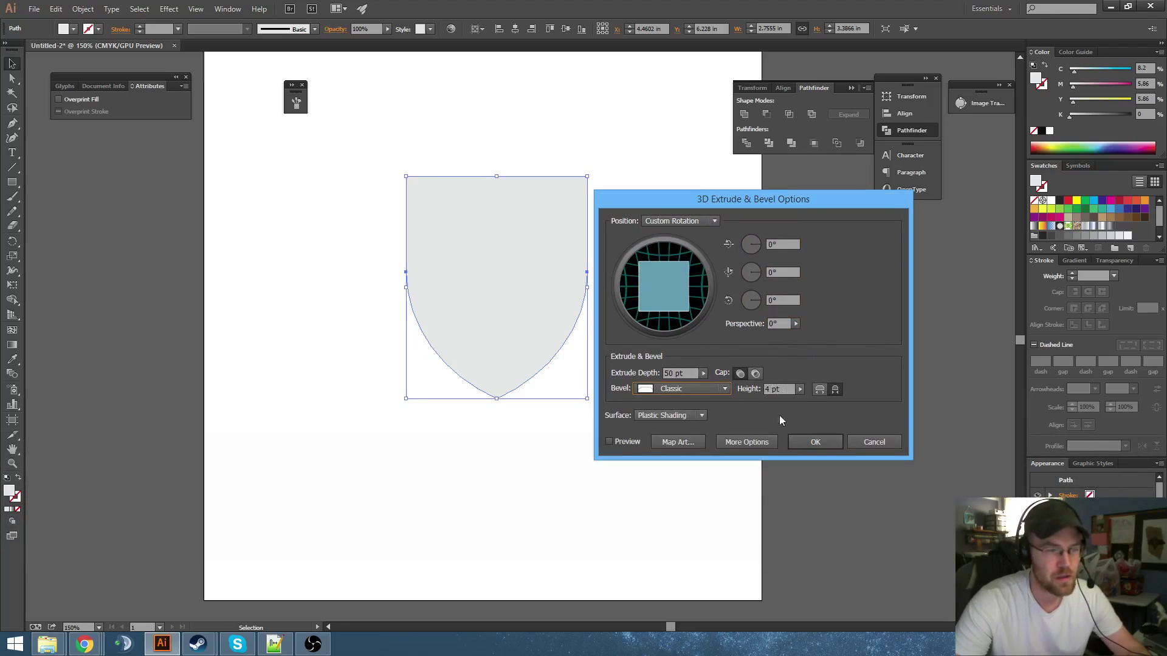
pyautogui.click(626, 441)
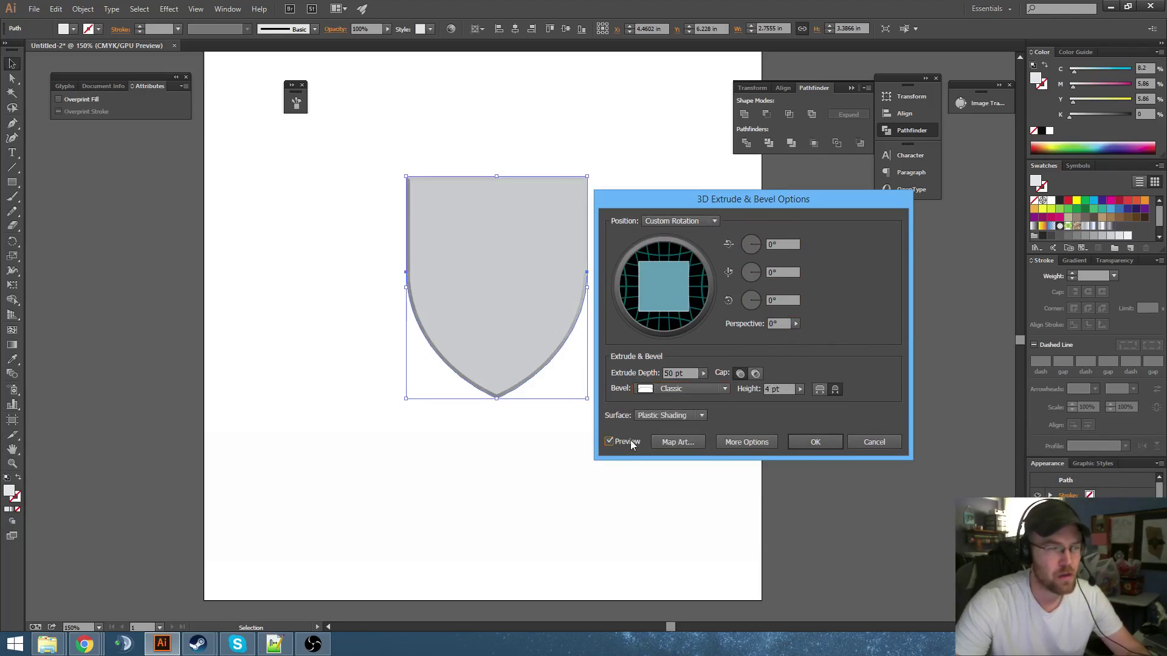
pyautogui.click(814, 442)
# - Deselect the beveled shield and compare its outline mode with its preview mode
pyautogui.keyDown('ctrl'); pyautogui.click(674, 310); pyautogui.keyUp('ctrl')
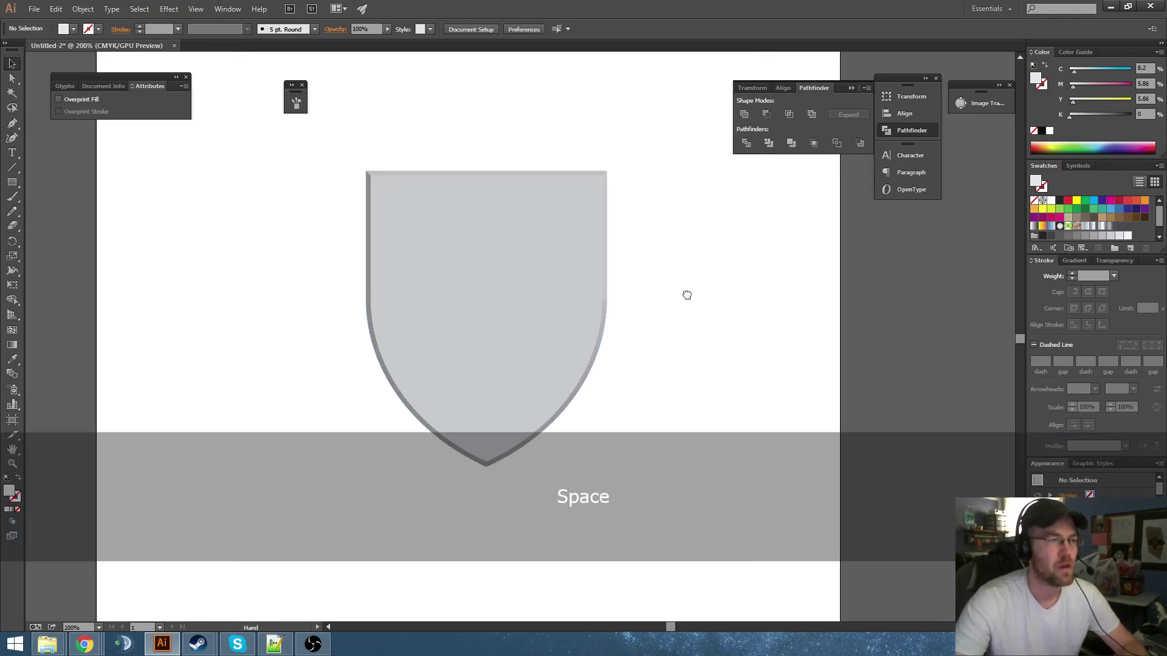
pyautogui.hotkey('ctrl', 'y')
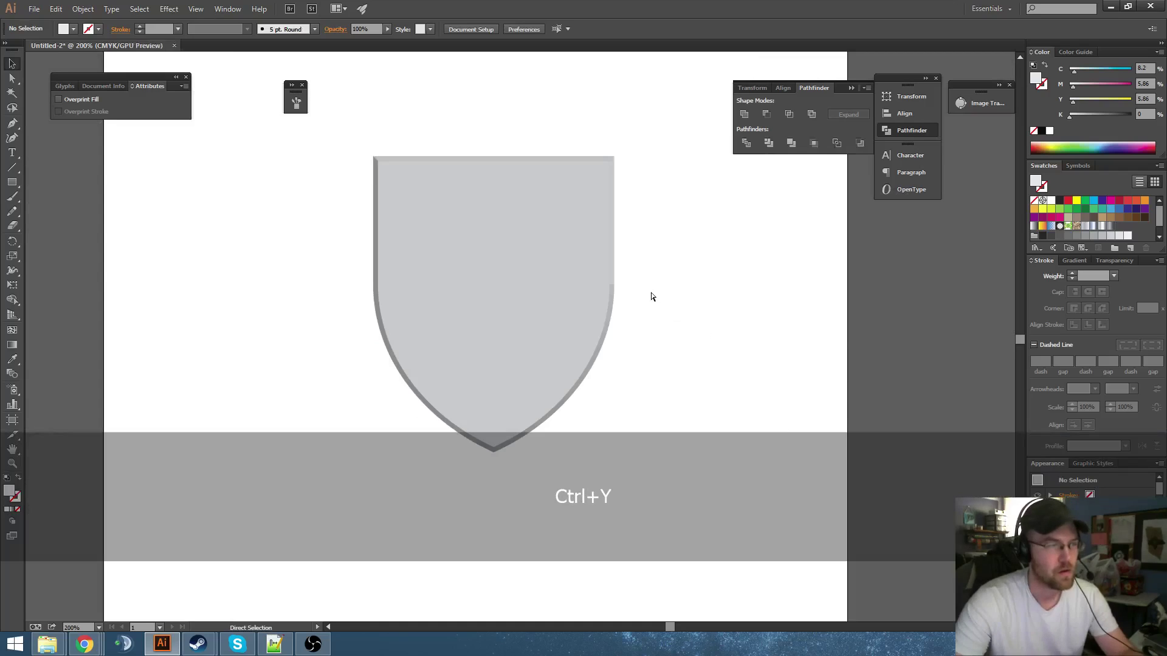
pyautogui.hotkey('ctrl', 'y')
pyautogui.hotkey('ctrl', 'y')
# - Expand the shield's appearance and ungroup the result
pyautogui.click(583, 258)
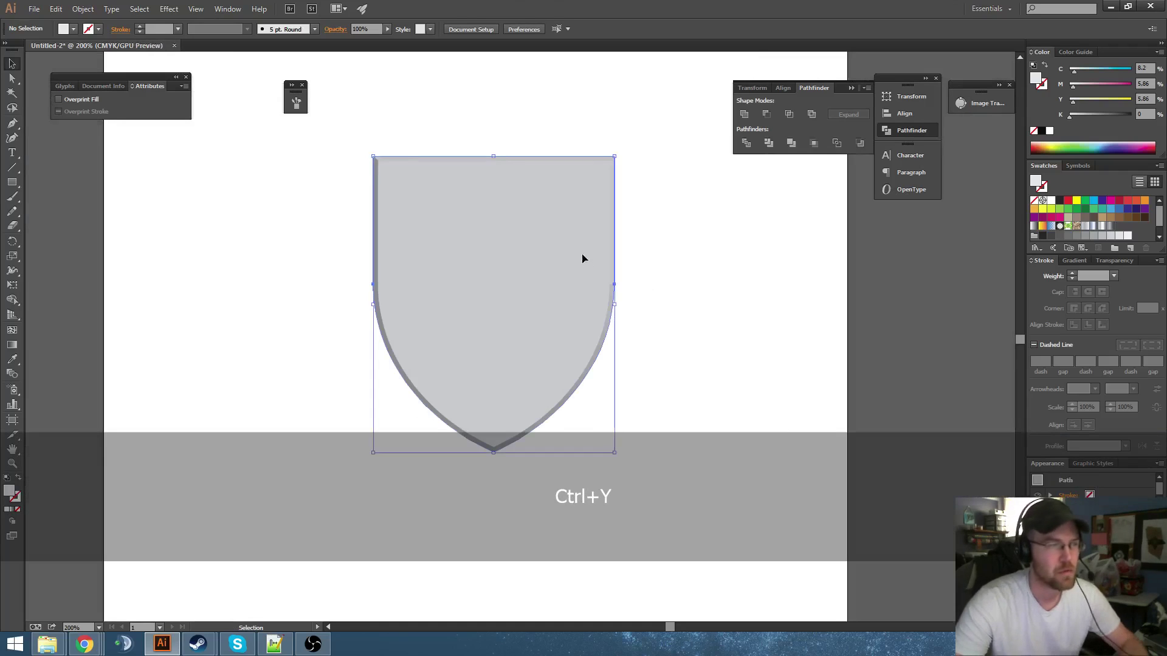
pyautogui.click(81, 9)
pyautogui.click(121, 151)
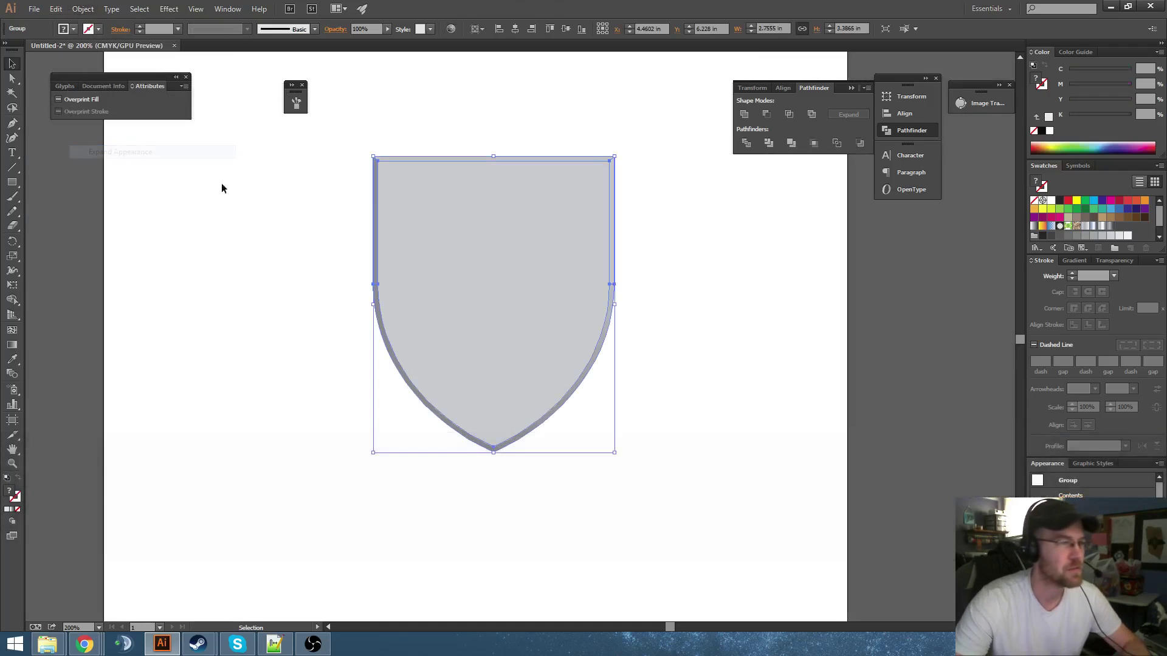
pyautogui.hotkey('ctrl', 'shift', 'g')
pyautogui.click(660, 258)
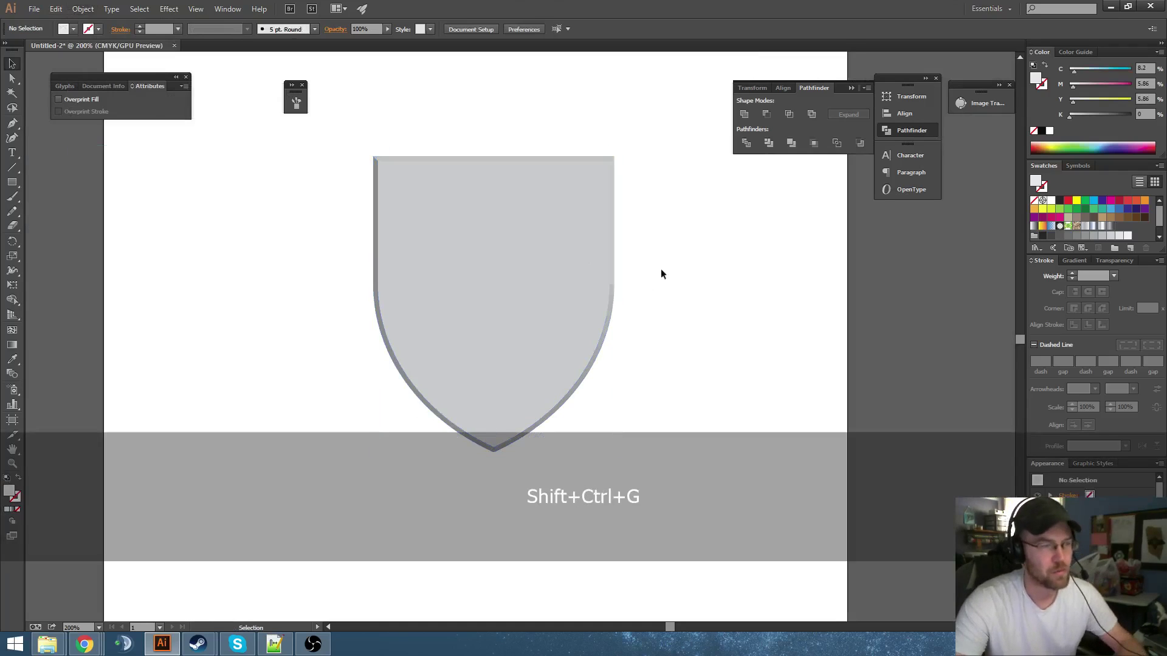
# - Try moving the expanded shield aside to check whether it is still grouped, and undo the move
pyautogui.moveTo(570, 278); pyautogui.dragTo(349, 286)
pyautogui.press('space')
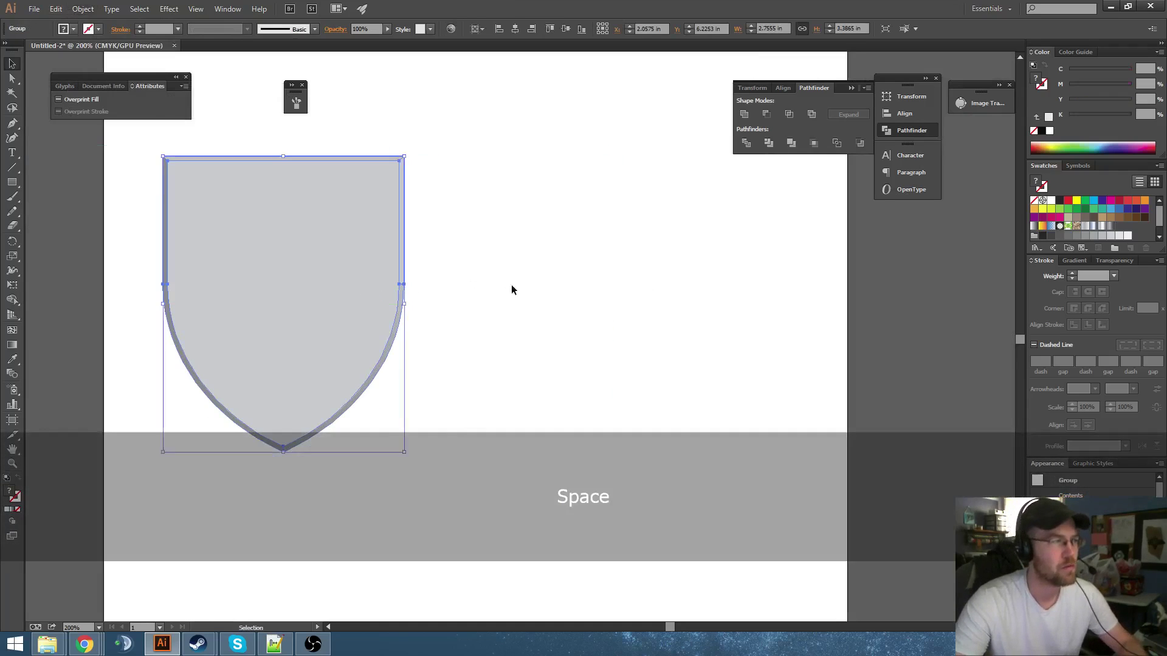
pyautogui.hotkey('ctrl', 'z')
# - Ungroup the shield once more, pull its front face aside as a test, and undo that move
pyautogui.hotkey('ctrl', 'shift', 'g')
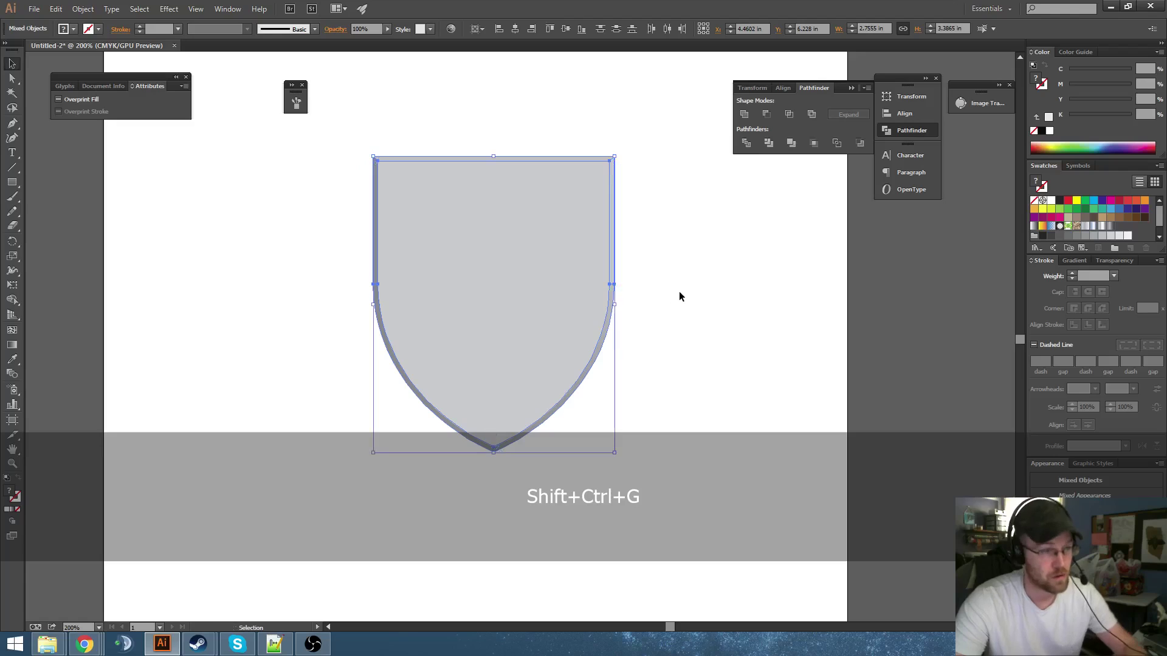
pyautogui.click(679, 296)
pyautogui.press('v')
pyautogui.click(522, 290)
pyautogui.moveTo(485, 292); pyautogui.dragTo(299, 291)
pyautogui.hotkey('ctrl', 'z')
# - Pull the shield's top and left straight bevel strips away as a test, undoing each move
pyautogui.keyDown('alt'); pyautogui.scroll(3, 479, 128); pyautogui.keyUp('alt')
pyautogui.moveTo(523, 181); pyautogui.dragTo(486, 129)
pyautogui.hotkey('ctrl', 'z')
pyautogui.moveTo(269, 266); pyautogui.dragTo(125, 212)
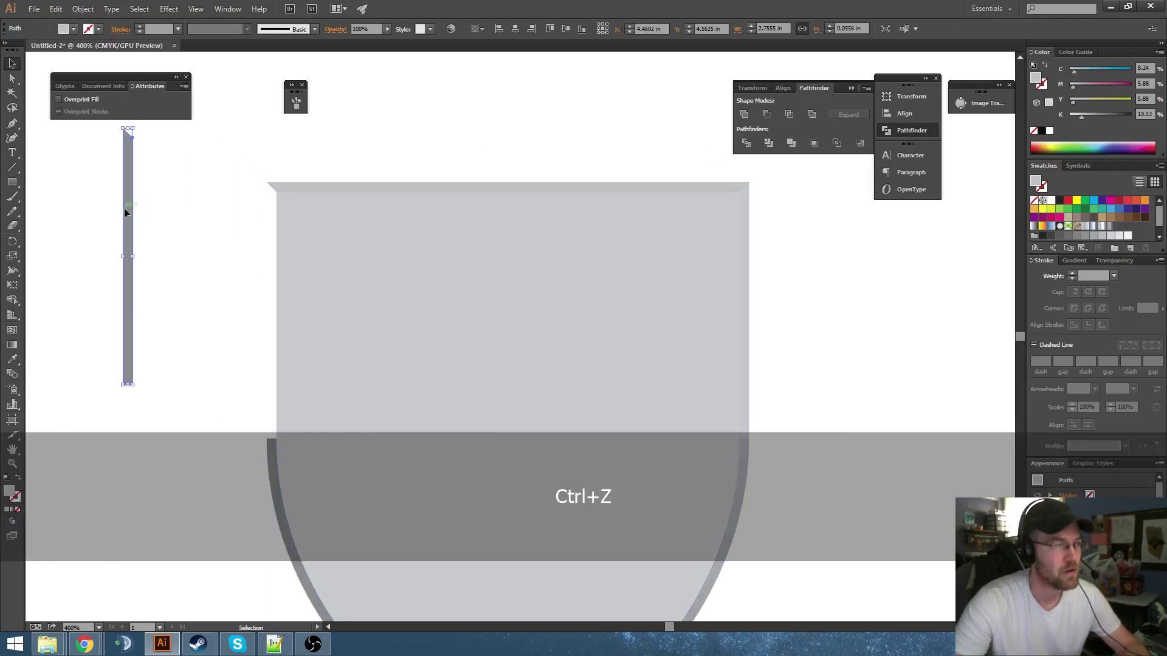
pyautogui.press('space')
pyautogui.moveTo(385, 391); pyautogui.dragTo(387, 191)
pyautogui.hotkey('ctrl', 'z')
# - Pull the two lower curved bevel pieces and the right straight strip away as a test, undoing each move
pyautogui.press('space')
pyautogui.moveTo(296, 336); pyautogui.dragTo(235, 307)
pyautogui.hotkey('ctrl', 'z')
pyautogui.press('space')
pyautogui.moveTo(569, 318); pyautogui.dragTo(424, 340)
pyautogui.moveTo(527, 330); pyautogui.dragTo(638, 396)
pyautogui.hotkey('ctrl', 'z')
pyautogui.press('space')
pyautogui.moveTo(626, 300); pyautogui.dragTo(624, 454)
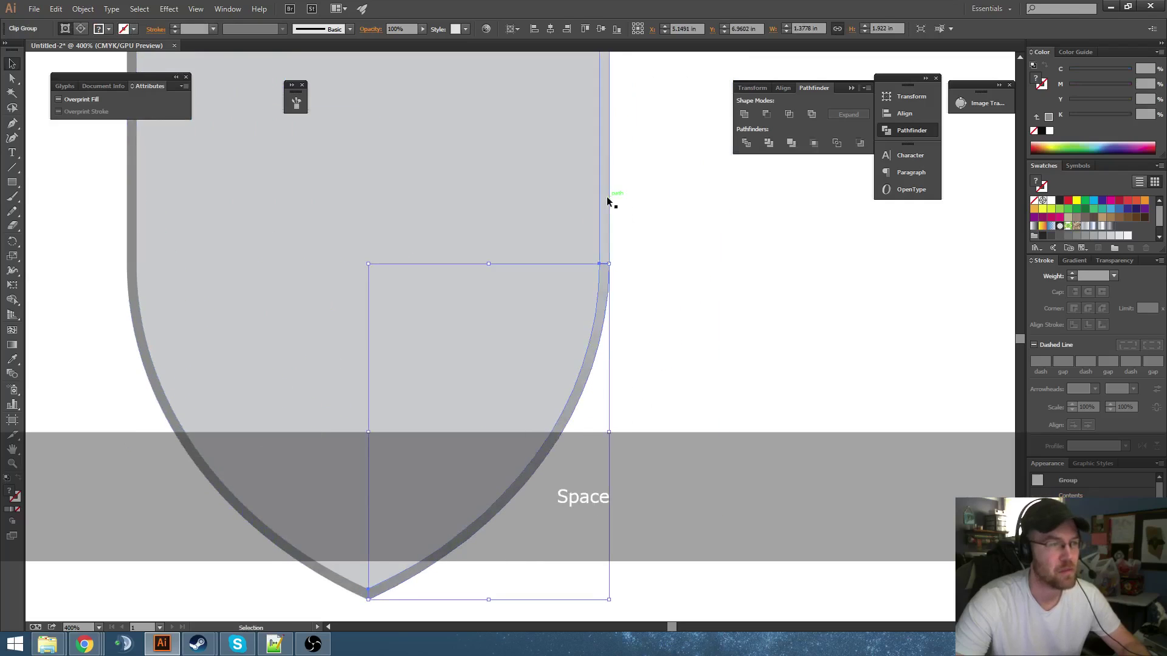
pyautogui.moveTo(609, 197); pyautogui.dragTo(677, 216)
pyautogui.hotkey('ctrl', 'z')
# - Undo the ungrouping of the shield's bevel pieces
pyautogui.press('space')
pyautogui.moveTo(638, 172); pyautogui.dragTo(681, 304)
pyautogui.scroll(-2, 698, 262)
pyautogui.press('space')
pyautogui.click(680, 312)
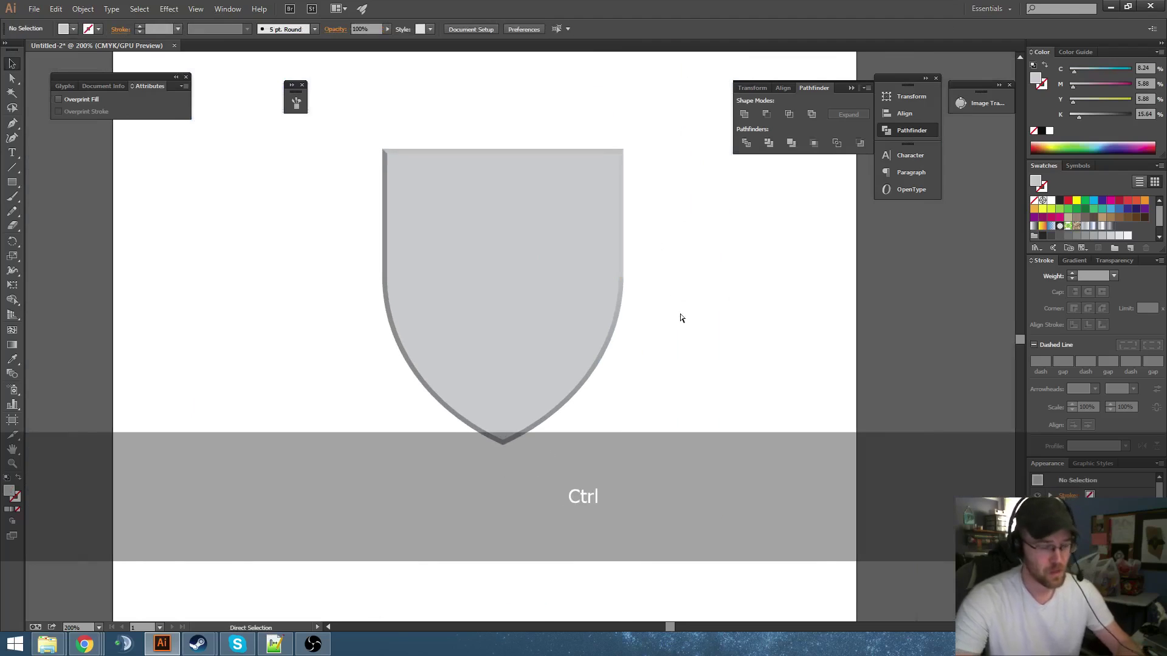
pyautogui.hotkey('ctrl', 'z')
pyautogui.hotkey('ctrl', 'z')
pyautogui.hotkey('ctrl', 'z')
pyautogui.hotkey('ctrl', 'z')
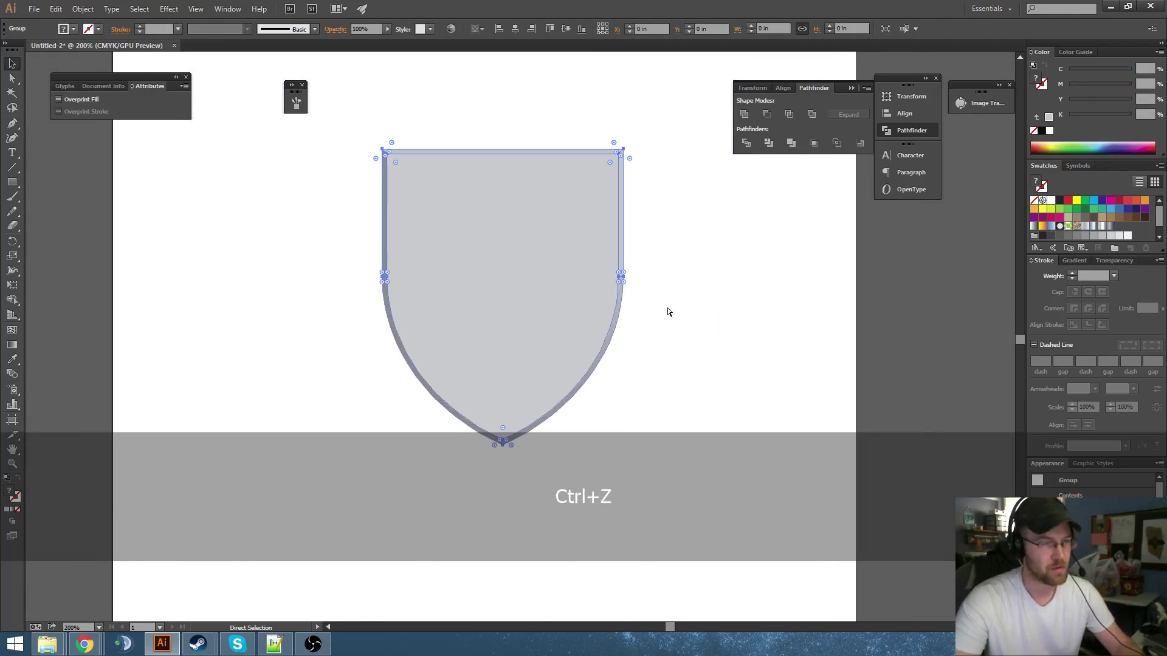
# - Select the flat shield, show the rulers, and place a vertical guide just inside its left edge
pyautogui.press('space')
pyautogui.moveTo(672, 345); pyautogui.dragTo(689, 365)
pyautogui.click(578, 290)
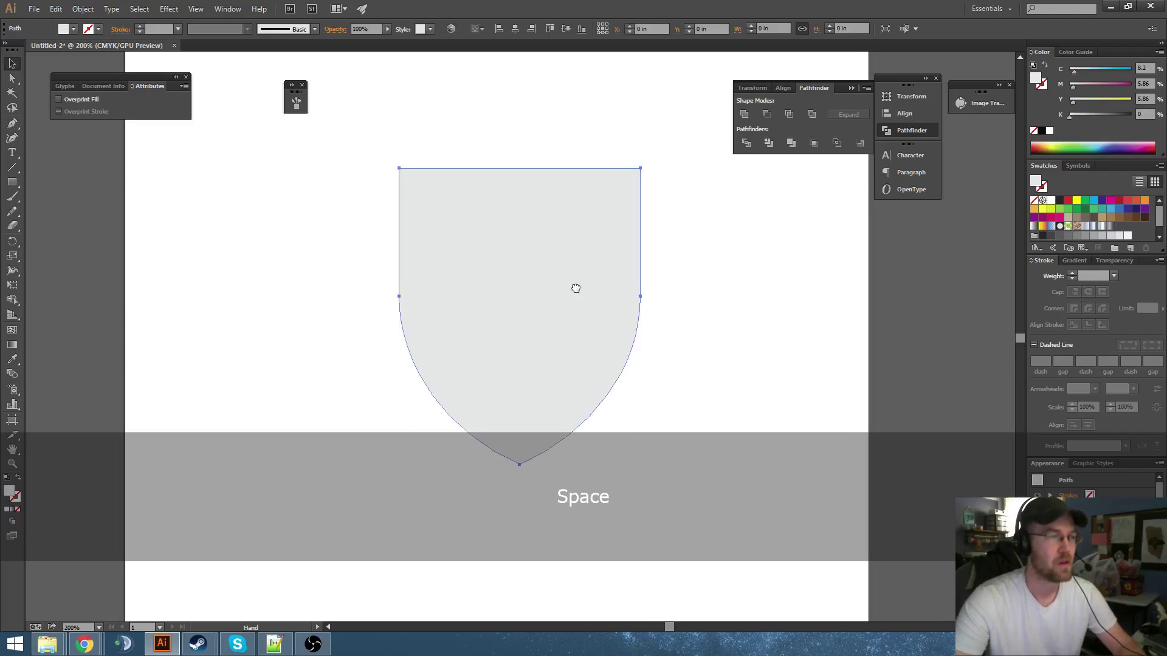
pyautogui.scroll(1, 466, 220)
pyautogui.moveTo(466, 224); pyautogui.dragTo(439, 244)
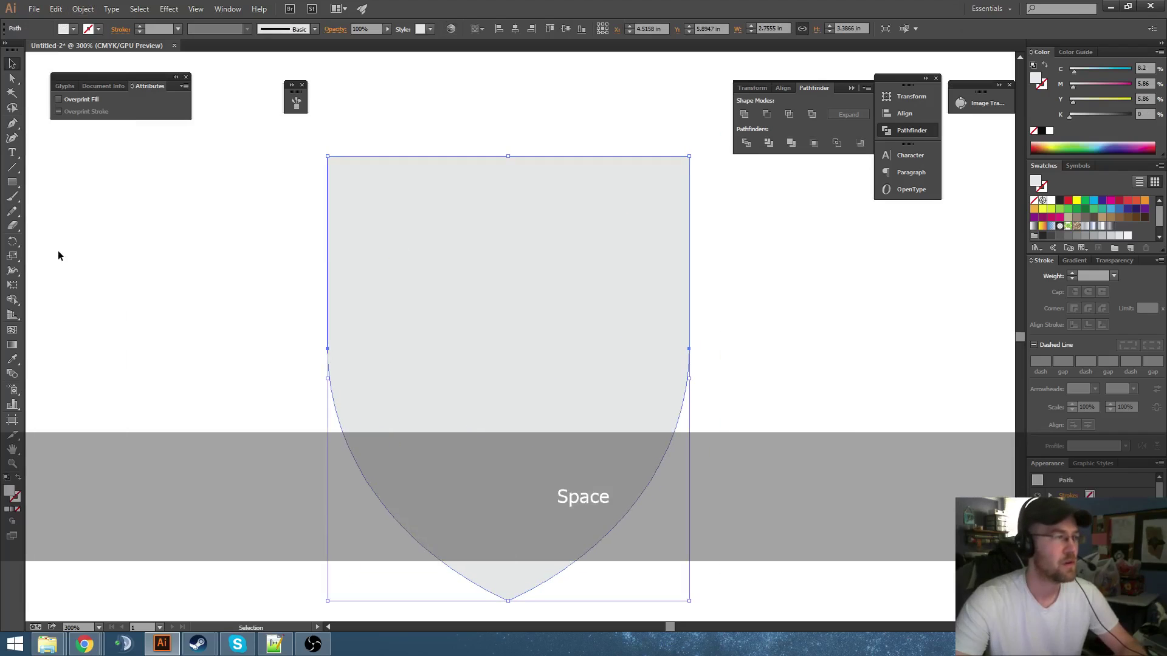
pyautogui.hotkey('ctrl', 'r')
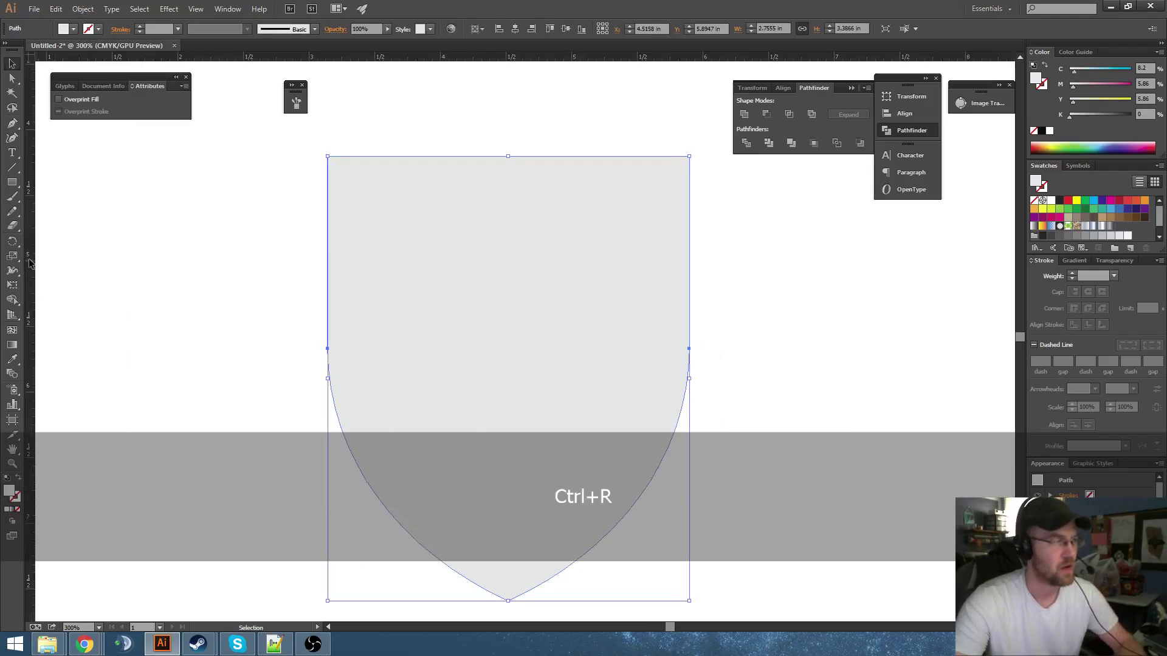
pyautogui.moveTo(332, 253); pyautogui.dragTo(345, 235)
pyautogui.press('space')
pyautogui.moveTo(384, 271); pyautogui.dragTo(359, 307)
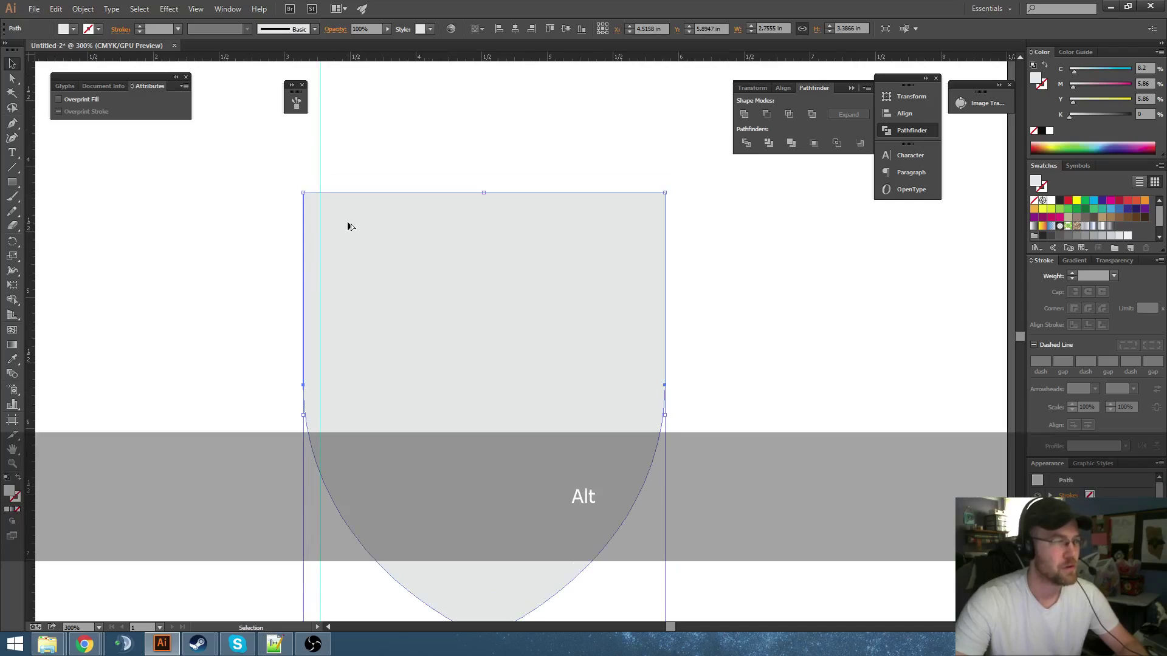
# - Duplicate the shield down and right to the guide, and subtract the copy from the original to form a top-left edge piece
pyautogui.moveTo(347, 222); pyautogui.dragTo(431, 266)
pyautogui.press('space')
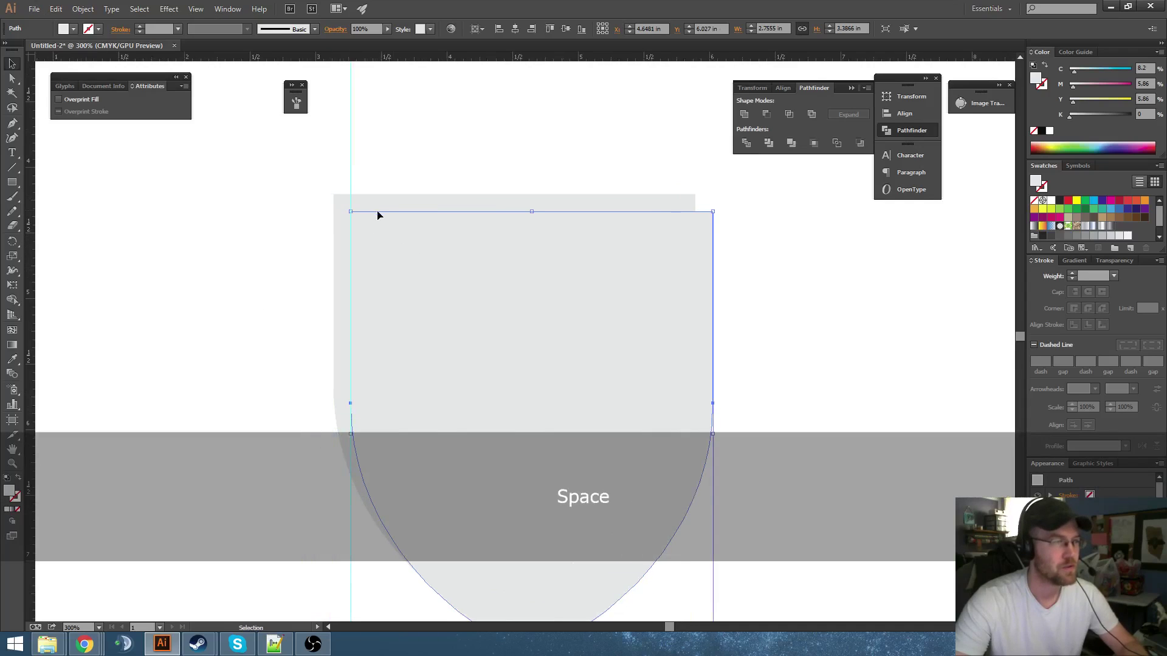
pyautogui.keyDown('shift'); pyautogui.click(378, 200); pyautogui.keyUp('shift')
pyautogui.press('ctrl')
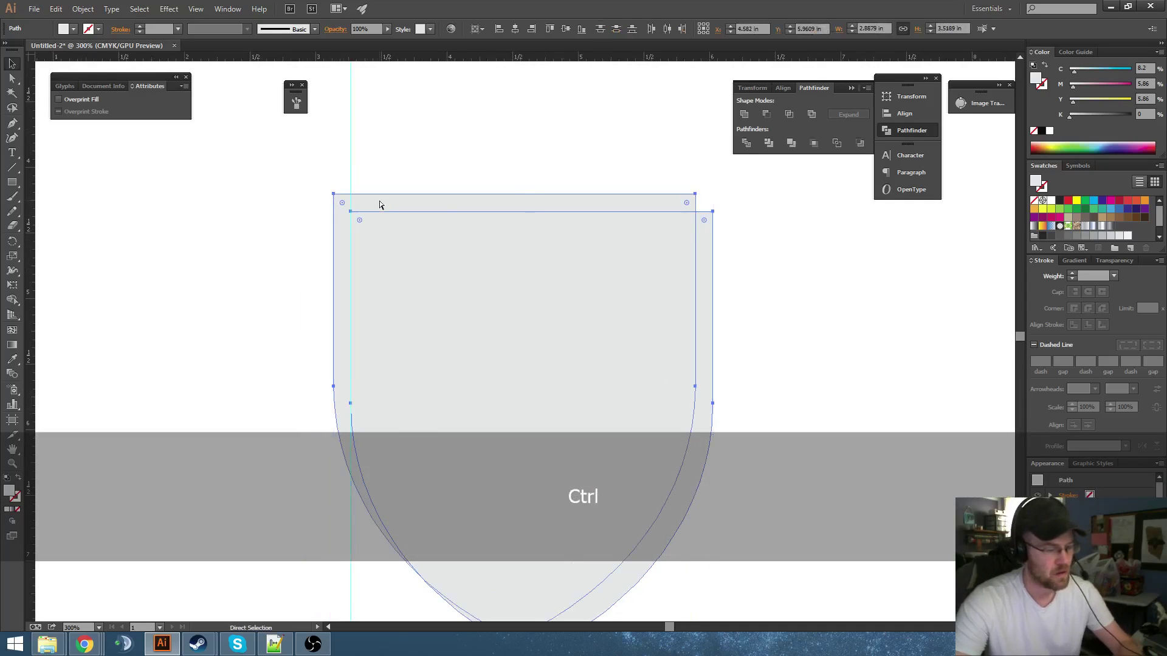
pyautogui.click(766, 114)
# - Paste the copied shields back in front and delete the one offset down and right
pyautogui.press('space')
pyautogui.moveTo(768, 325); pyautogui.dragTo(752, 301)
pyautogui.press('ctrl')
pyautogui.hotkey('ctrl', 'f')
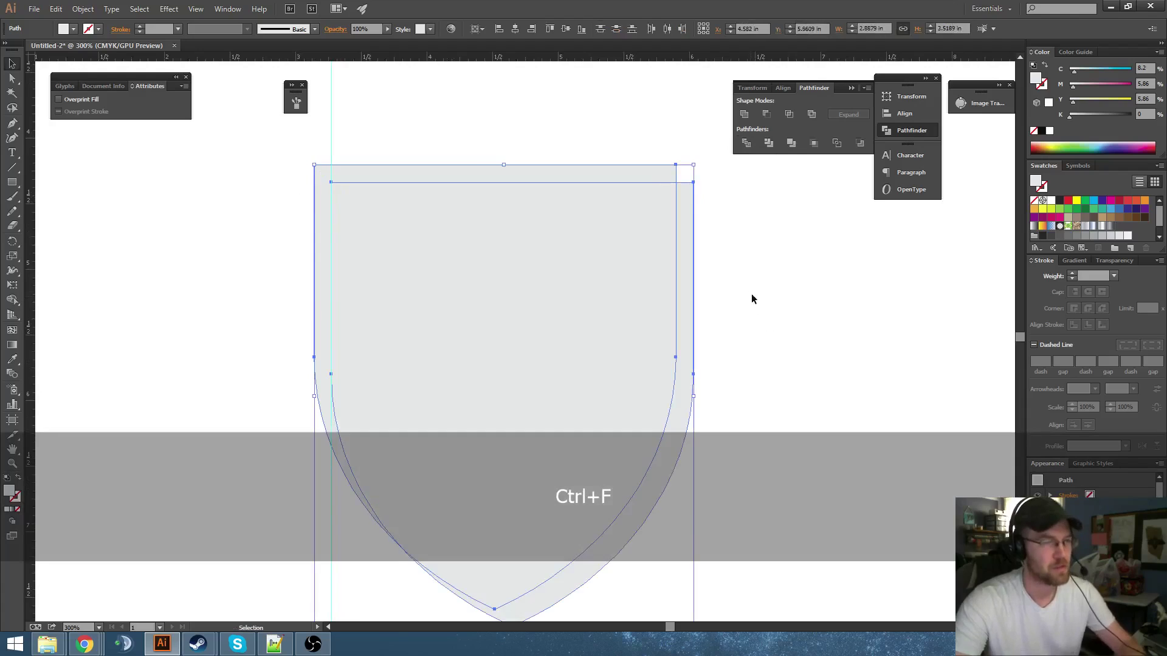
pyautogui.click(751, 293)
pyautogui.moveTo(609, 237); pyautogui.dragTo(592, 252)
pyautogui.hotkey('ctrl', 'z')
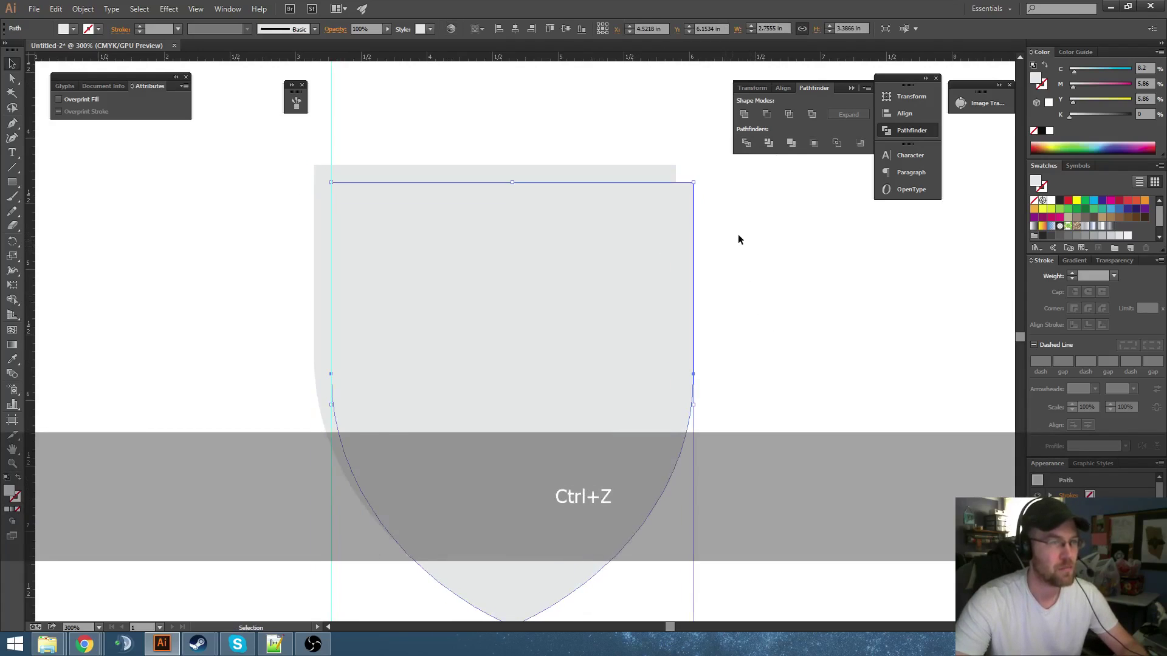
pyautogui.press('Delete')
# - Paste another shield in place, offset it down and left, and subtract it from the original to form a top-right edge piece
pyautogui.click(641, 194)
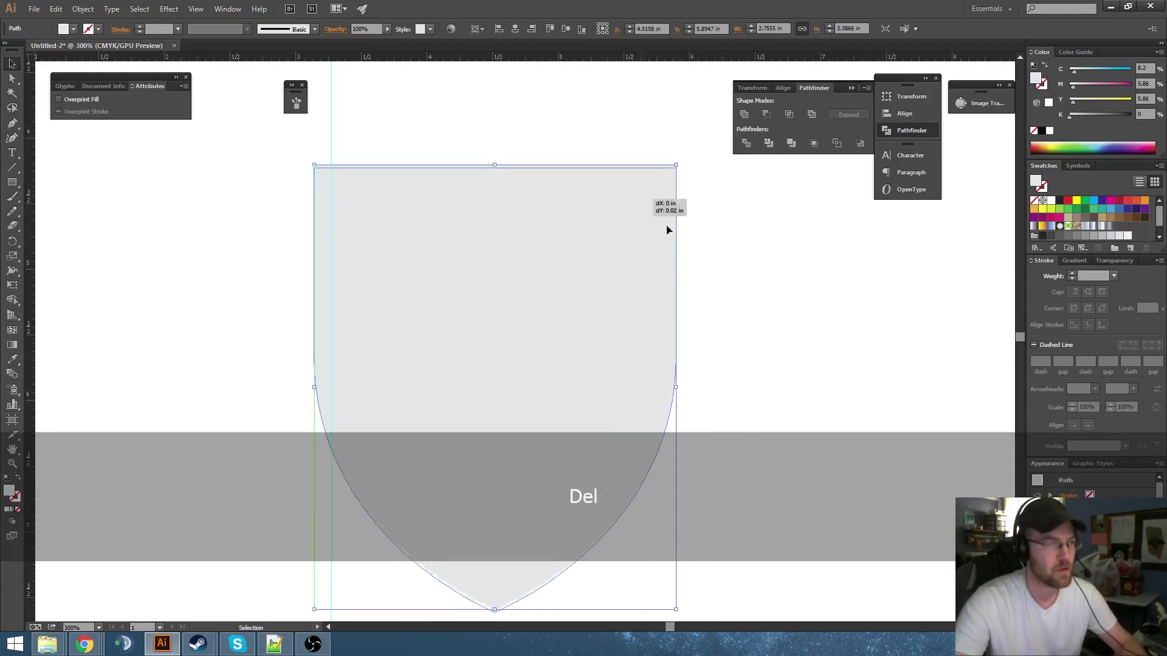
pyautogui.hotkey('ctrl', 'c')
pyautogui.hotkey('ctrl', 'f')
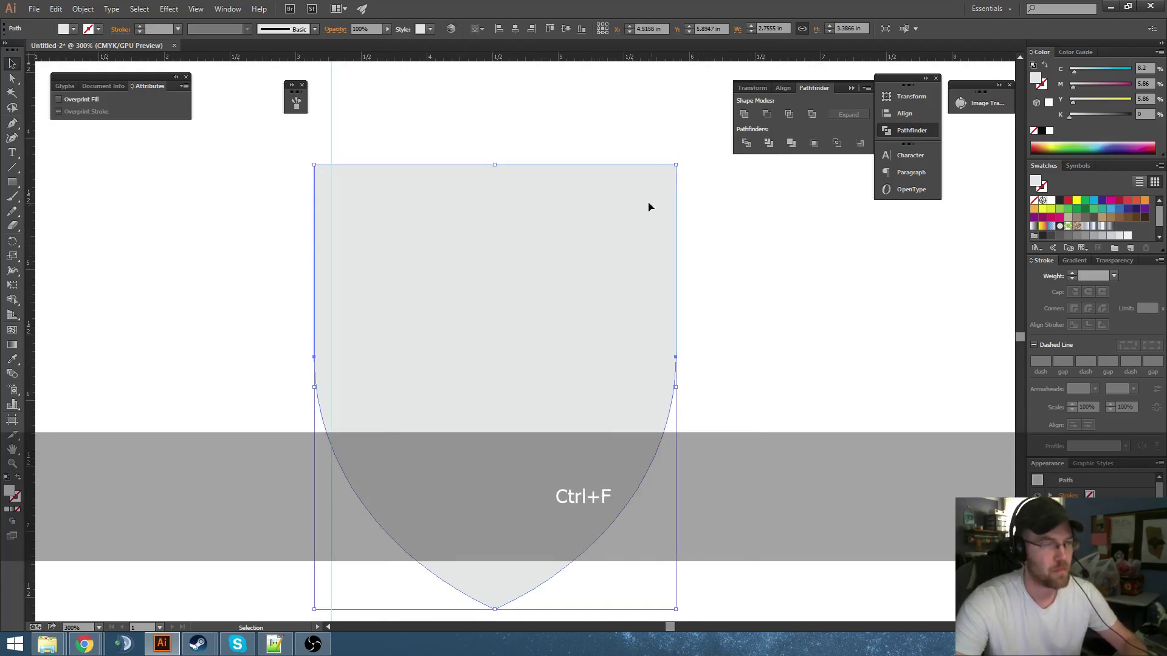
pyautogui.moveTo(638, 201); pyautogui.dragTo(589, 192)
pyautogui.press('space')
pyautogui.click(582, 172)
pyautogui.hotkey('ctrl', 'c')
pyautogui.click(593, 240)
pyautogui.keyDown('shift'); pyautogui.click(594, 172); pyautogui.keyUp('shift')
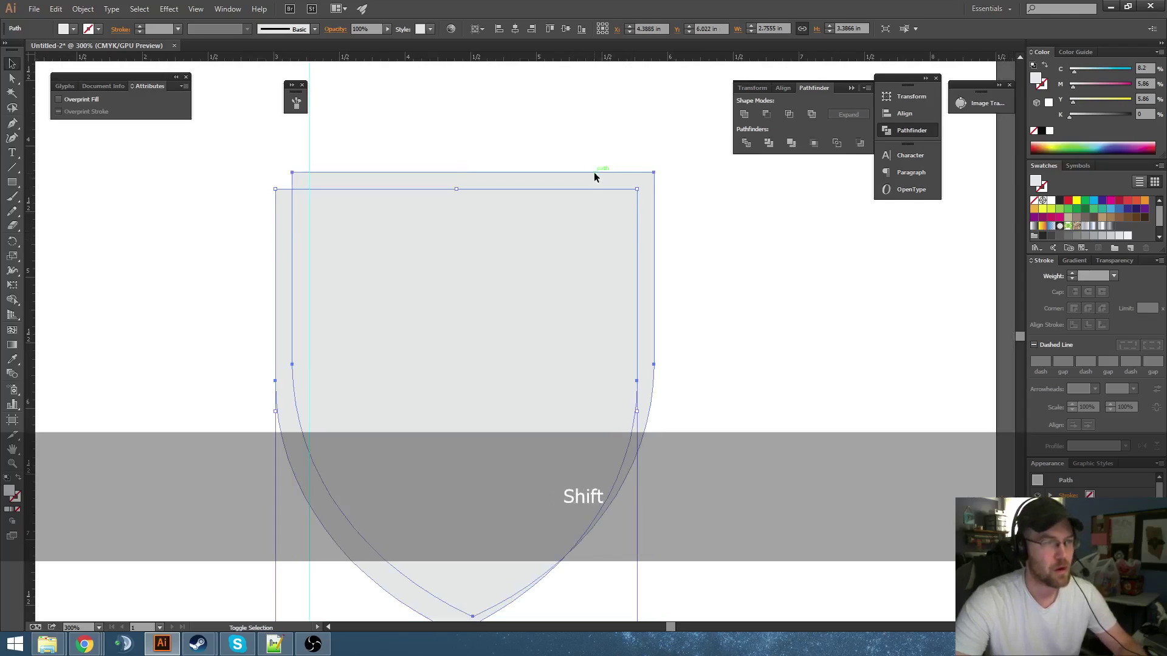
pyautogui.click(765, 115)
# - Send the full shield behind the two edge pieces
pyautogui.press('space')
pyautogui.moveTo(734, 266); pyautogui.dragTo(723, 223)
pyautogui.click(699, 254)
pyautogui.press('space')
pyautogui.moveTo(572, 189); pyautogui.dragTo(586, 210)
pyautogui.click(391, 211)
pyautogui.hotkey('ctrl', 'shift', '[')
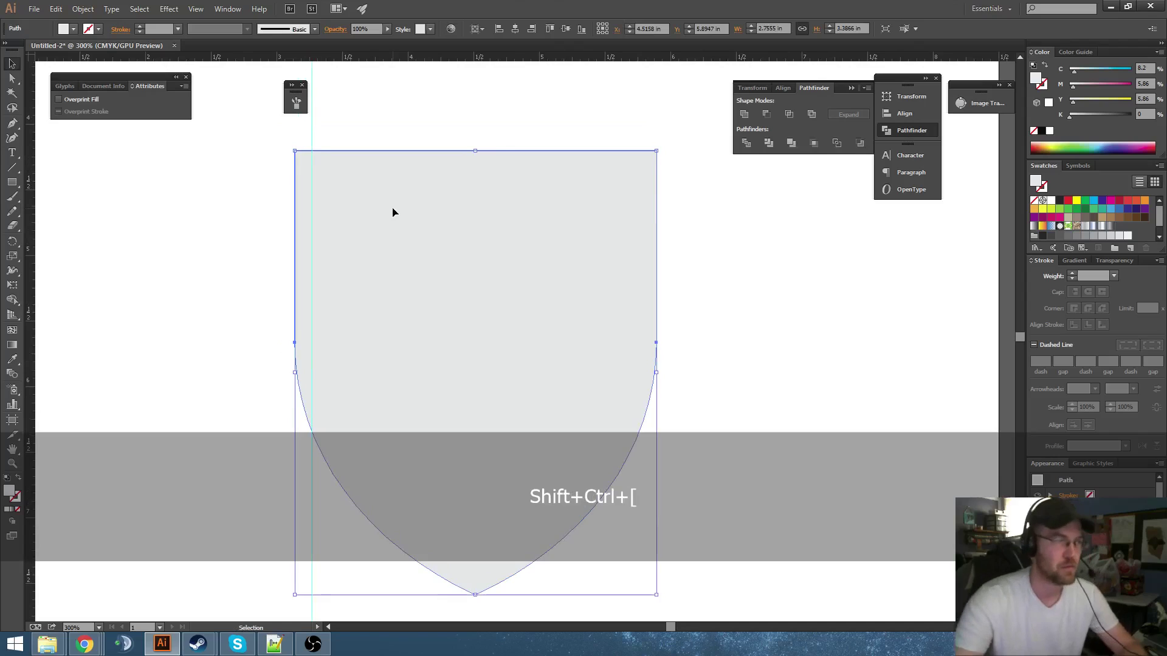
# - Fill the top-right edge piece with 5% grey and the top-left edge piece with 40% grey
pyautogui.click(393, 211)
pyautogui.click(1127, 236)
pyautogui.click(736, 242)
pyautogui.click(299, 236)
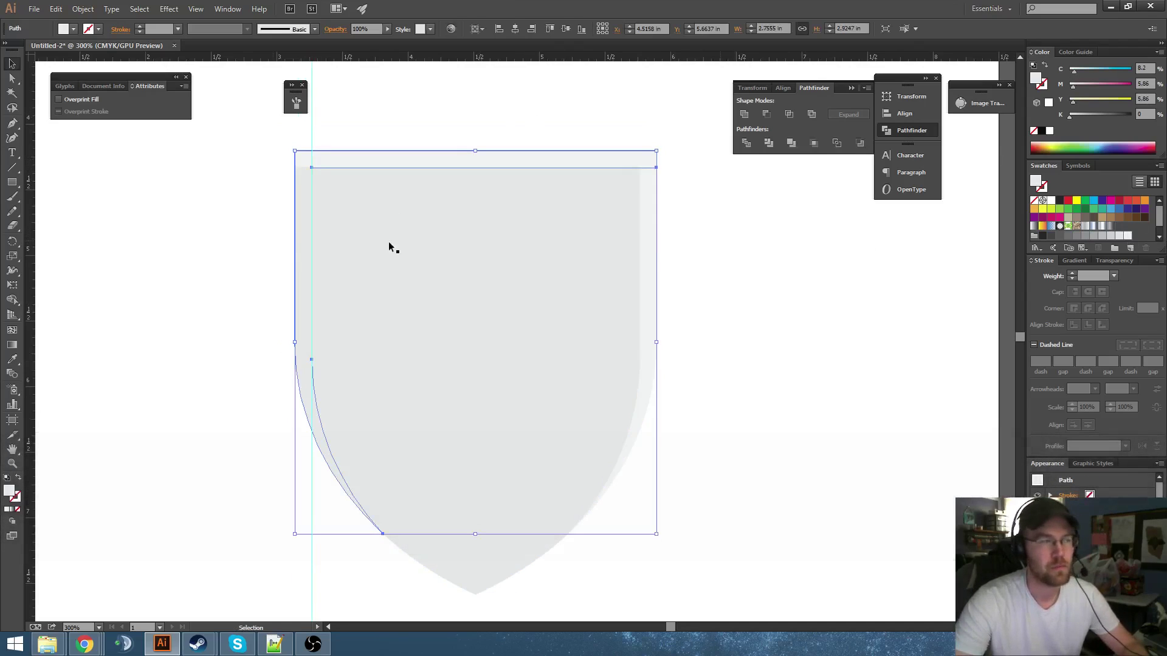
pyautogui.click(1093, 237)
pyautogui.click(840, 335)
# - Examine the light and dark edge pieces against the shield's face
pyautogui.press('space')
pyautogui.moveTo(827, 377); pyautogui.dragTo(785, 340)
pyautogui.scroll(-1, 650, 335)
pyautogui.press('space')
pyautogui.moveTo(689, 359); pyautogui.dragTo(673, 309)
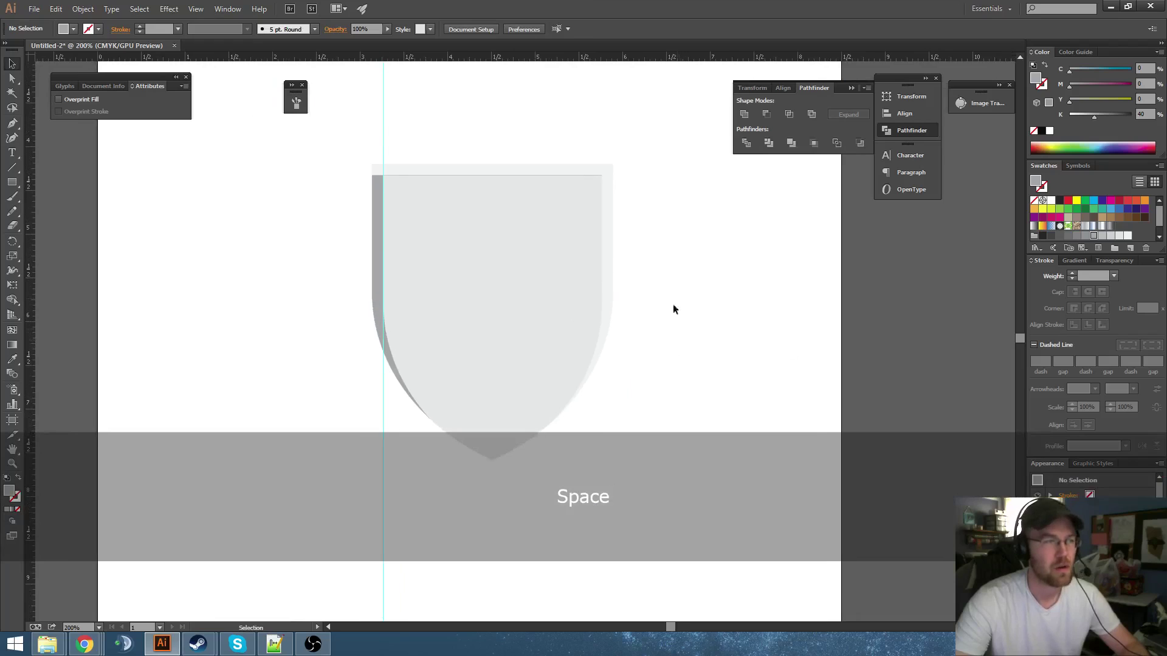
pyautogui.moveTo(665, 250); pyautogui.dragTo(669, 260)
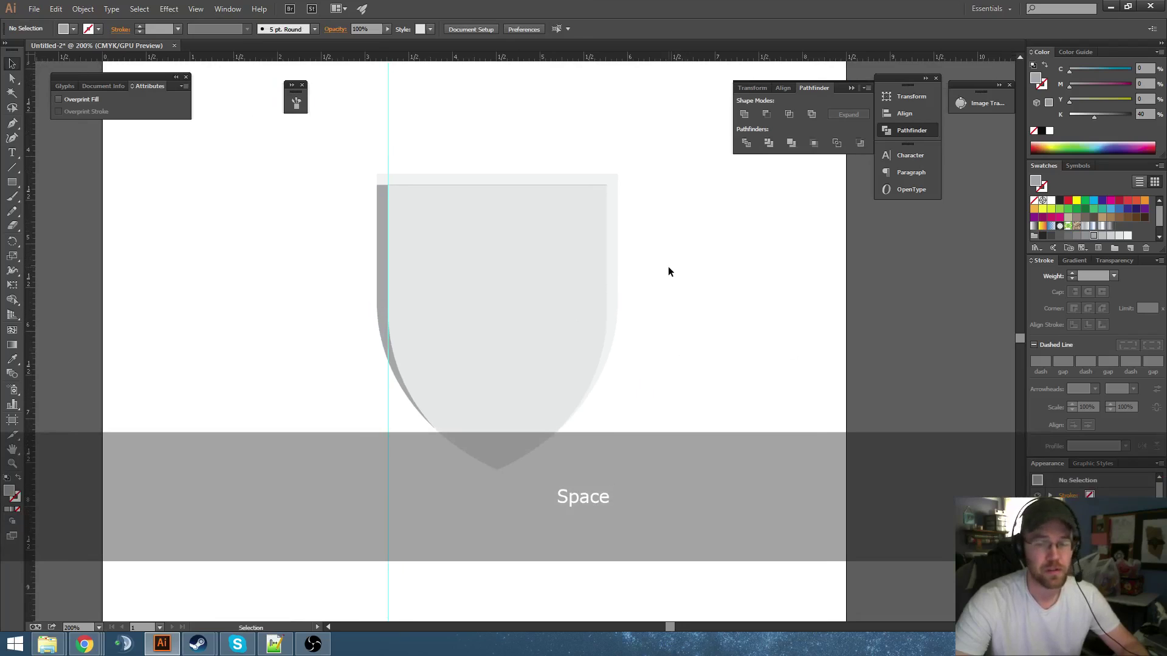
pyautogui.press('space')
pyautogui.moveTo(652, 246); pyautogui.dragTo(681, 279)
pyautogui.scroll(1, 636, 272)
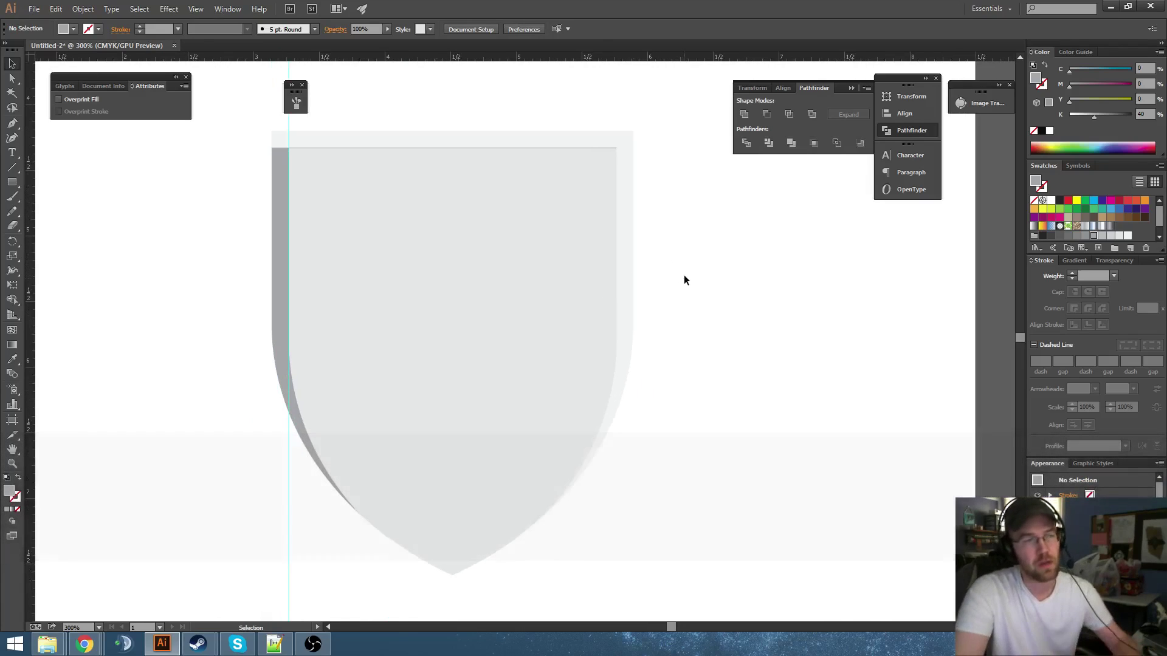
# - Delete the light and dark edge pieces from around the shield
pyautogui.click(630, 183)
pyautogui.press('Delete')
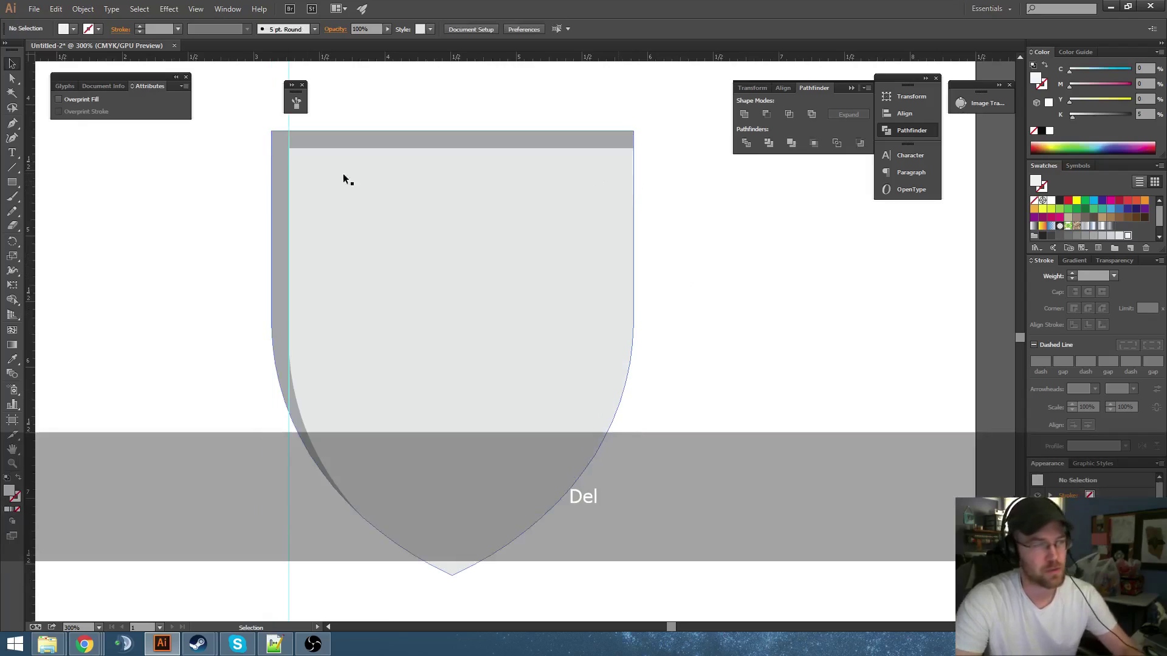
pyautogui.moveTo(298, 143); pyautogui.dragTo(277, 134)
pyautogui.click(384, 191)
pyautogui.press('Delete')
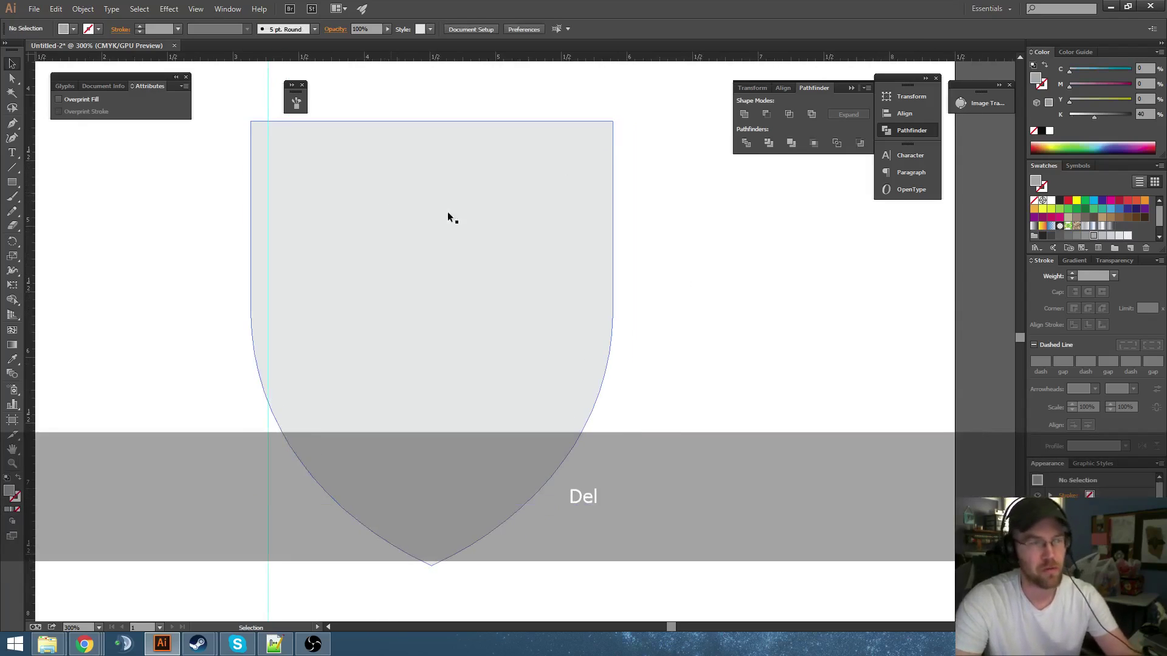
pyautogui.scroll(-1, 665, 257)
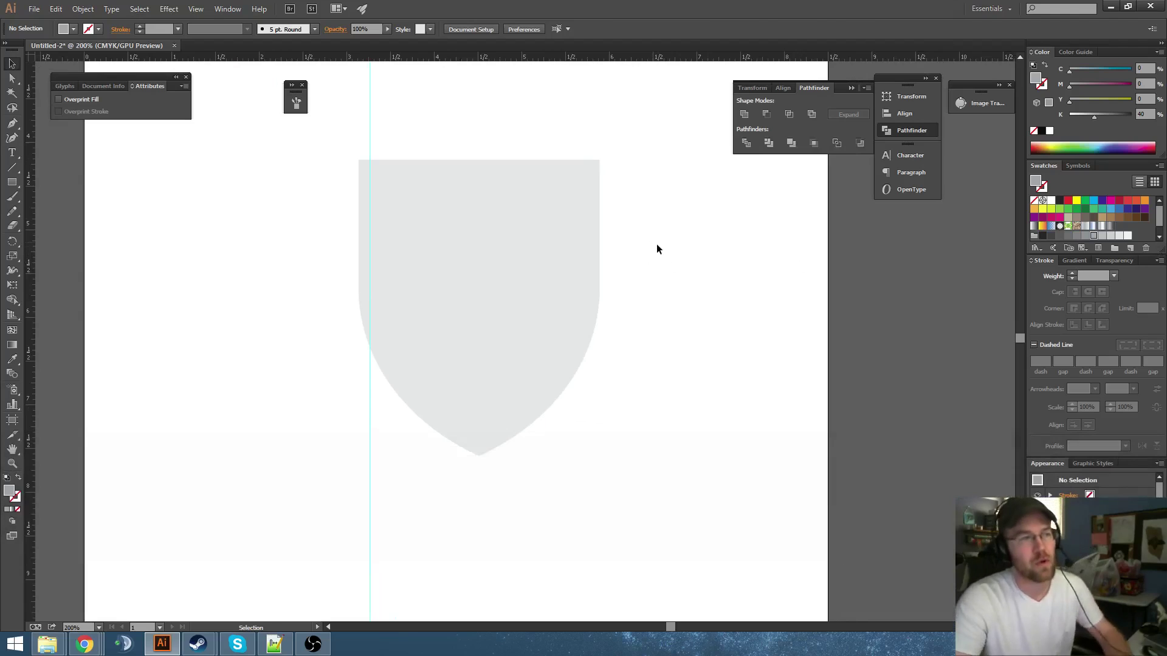
# - Start Offset Path on the plain shield with preview enabled and an offset of -0.05 in
pyautogui.moveTo(650, 241); pyautogui.dragTo(690, 292)
pyautogui.click(568, 286)
pyautogui.scroll(1, 552, 270)
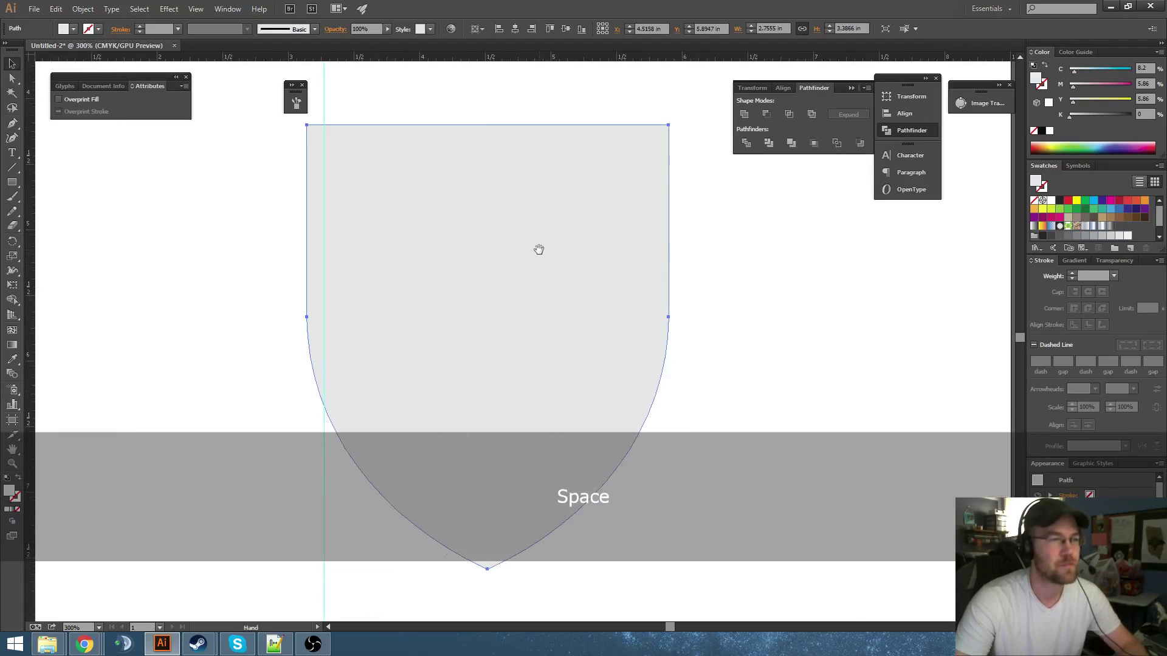
pyautogui.click(82, 9)
pyautogui.moveTo(98, 259)
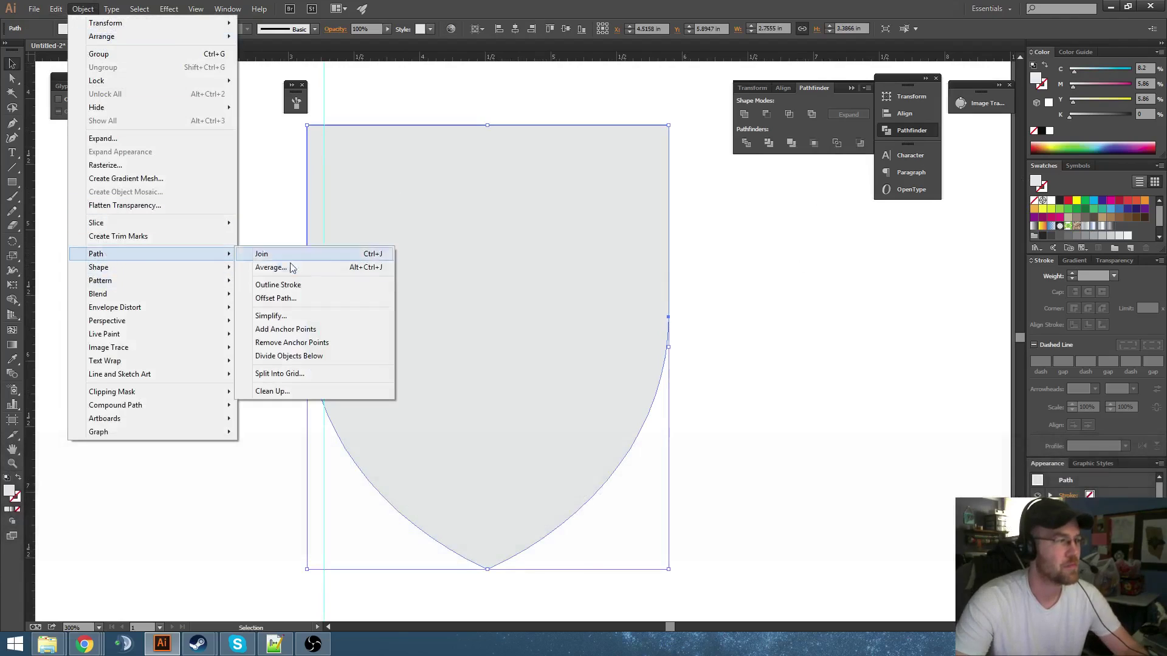
pyautogui.click(289, 295)
pyautogui.click(783, 379)
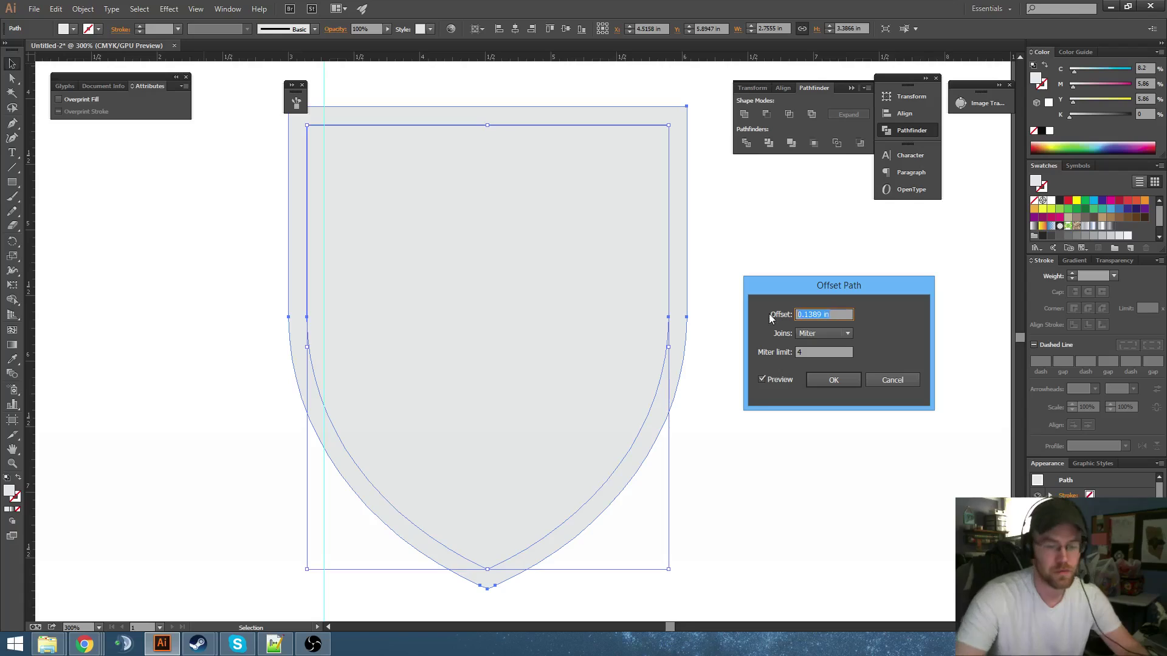
pyautogui.write('-.05')
pyautogui.press('Tab')
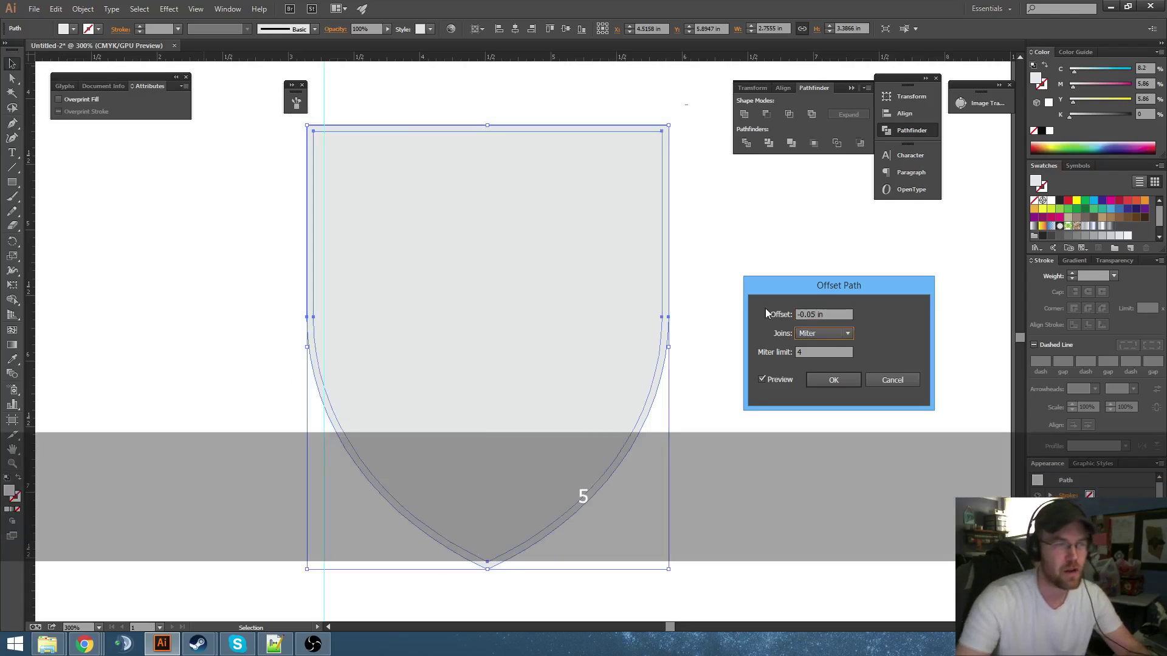
# - Change the path offset to -0.09 in and apply it
pyautogui.hotkey('shift', 'Tab')
pyautogui.write('-')
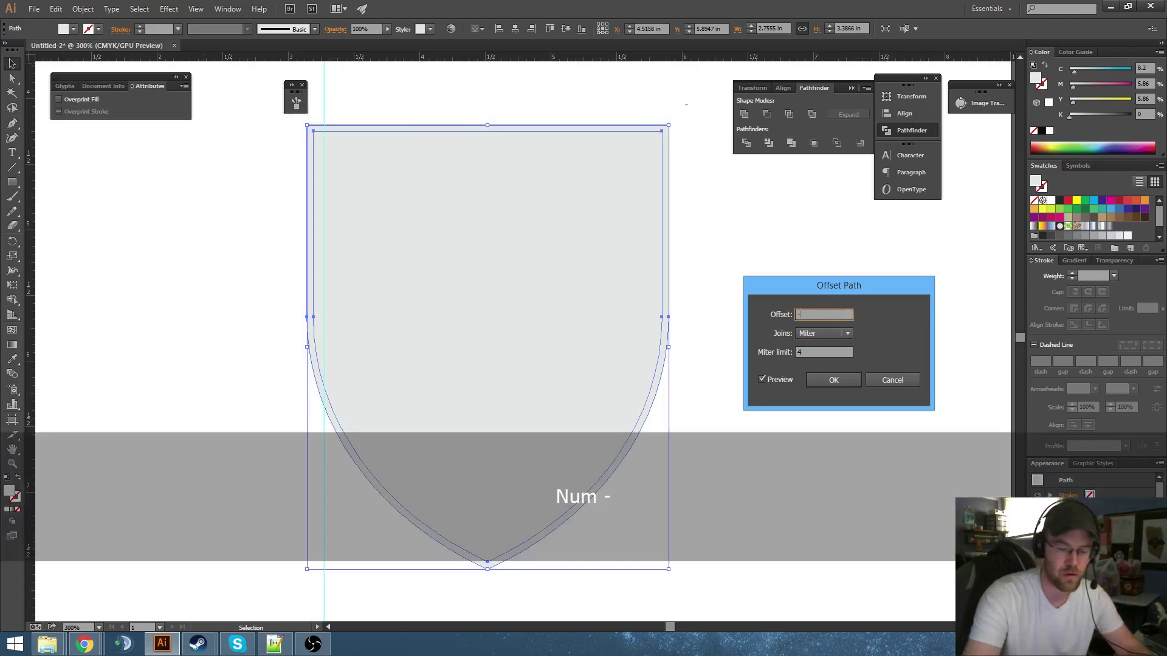
pyautogui.write('0.09')
pyautogui.press('Tab')
pyautogui.click(833, 380)
# - Fill the inner shield with 5% grey and make a blend between it and the outer shield
pyautogui.press('v')
pyautogui.click(1127, 235)
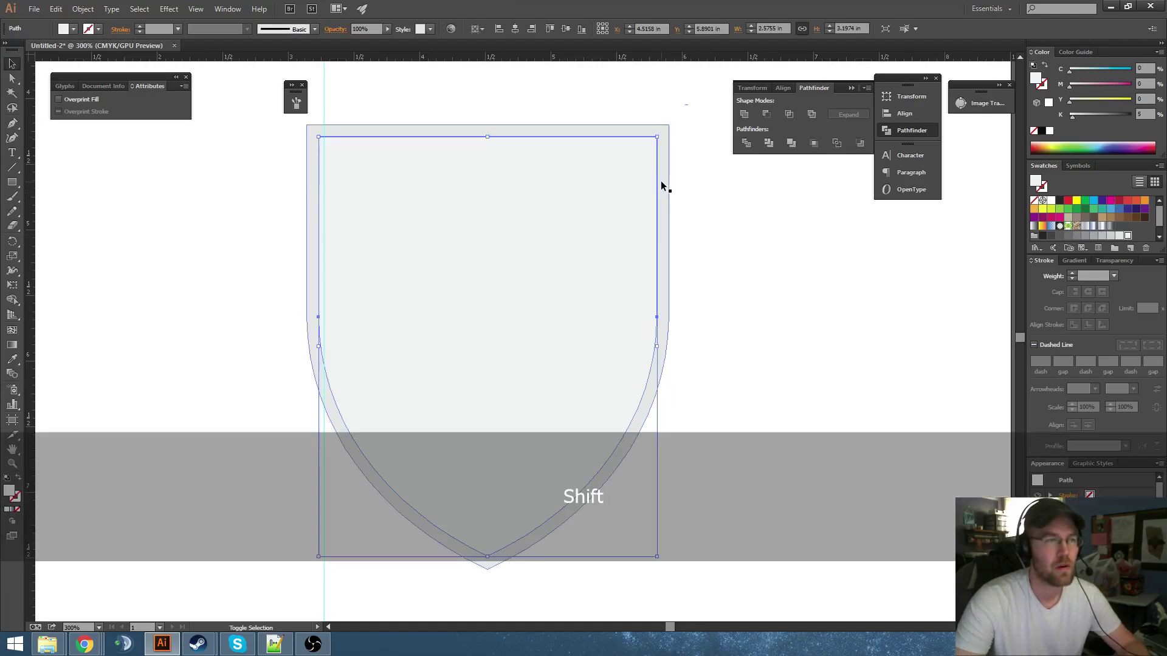
pyautogui.keyDown('shift'); pyautogui.click(664, 182); pyautogui.keyUp('shift')
pyautogui.moveTo(557, 177); pyautogui.dragTo(549, 192)
pyautogui.click(81, 9)
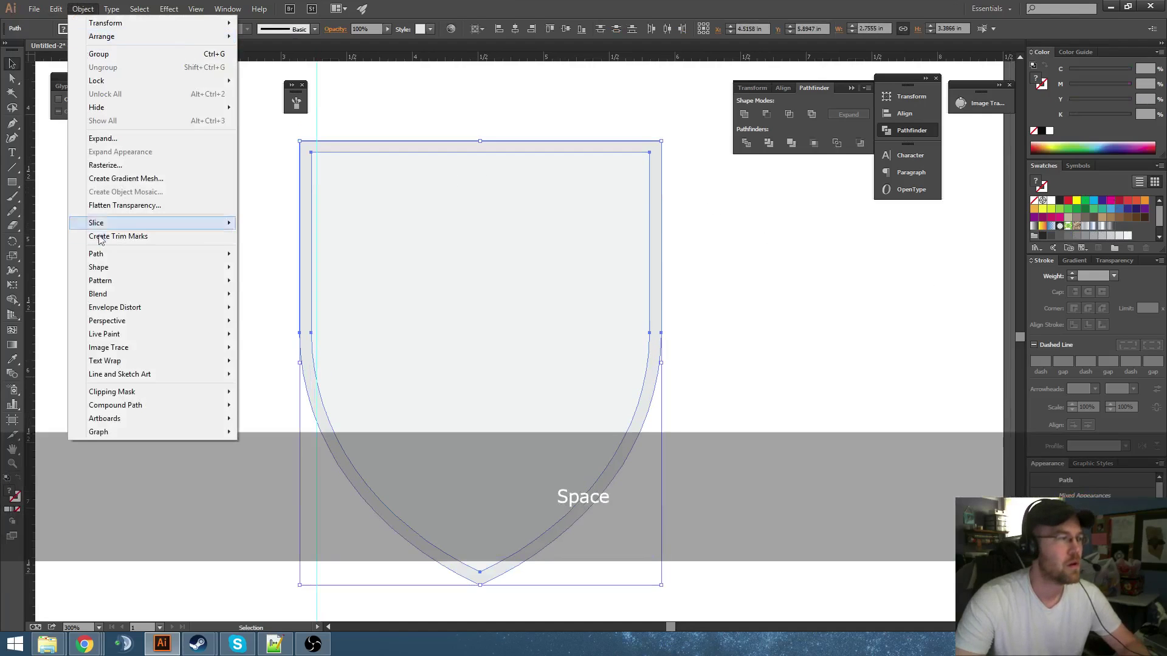
pyautogui.moveTo(104, 294)
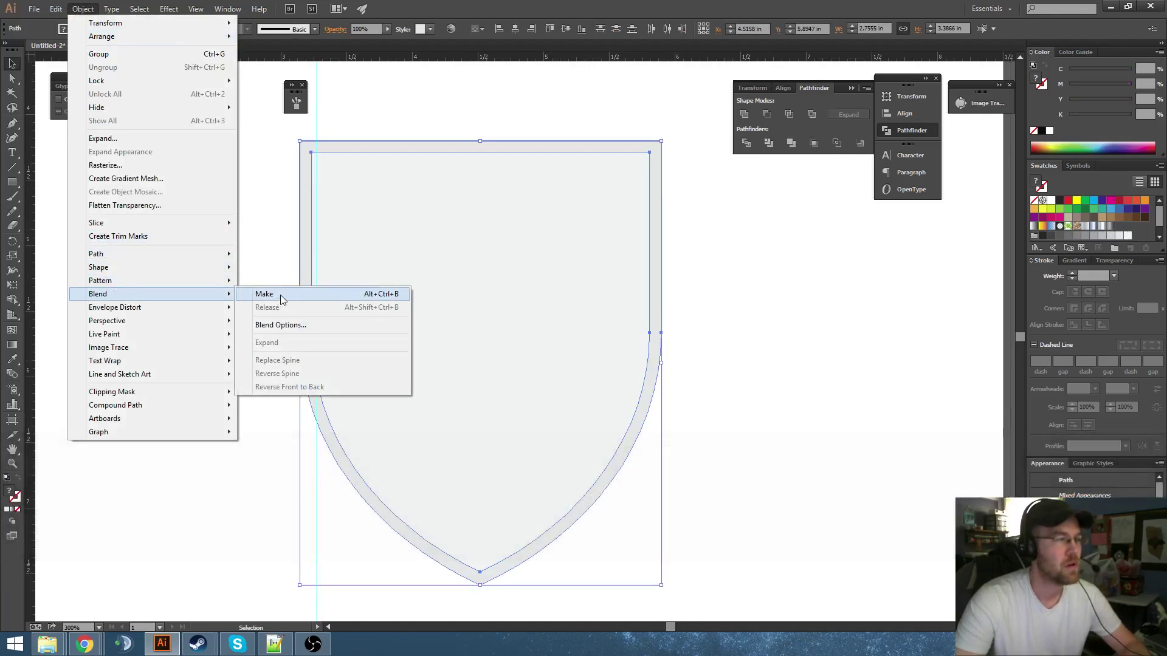
pyautogui.click(280, 295)
pyautogui.click(220, 255)
pyautogui.moveTo(227, 275)
pyautogui.mouseDown()
pyautogui.moveTo(217, 284)
pyautogui.moveTo(211, 267)
pyautogui.mouseUp()
# - Examine the blended border along the shield's edges up close and at full size
pyautogui.moveTo(663, 301); pyautogui.dragTo(739, 330)
pyautogui.scroll(2, 365, 111)
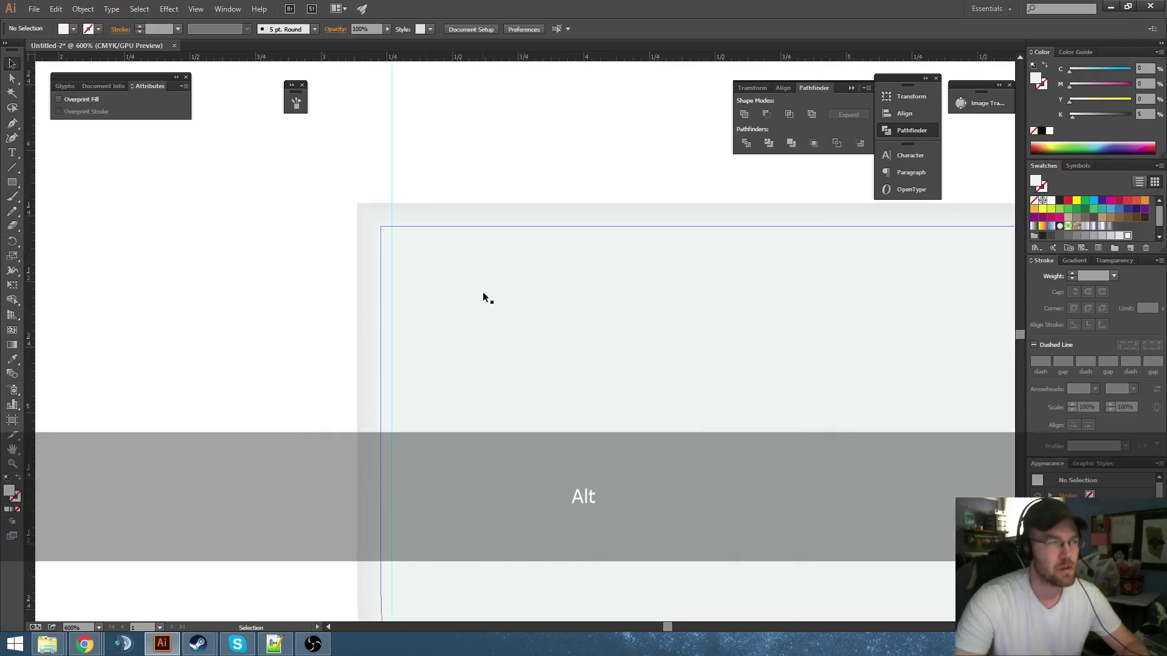
pyautogui.click(482, 292)
pyautogui.moveTo(501, 317); pyautogui.dragTo(519, 339)
pyautogui.scroll(3, 381, 234)
pyautogui.scroll(-6, 382, 234)
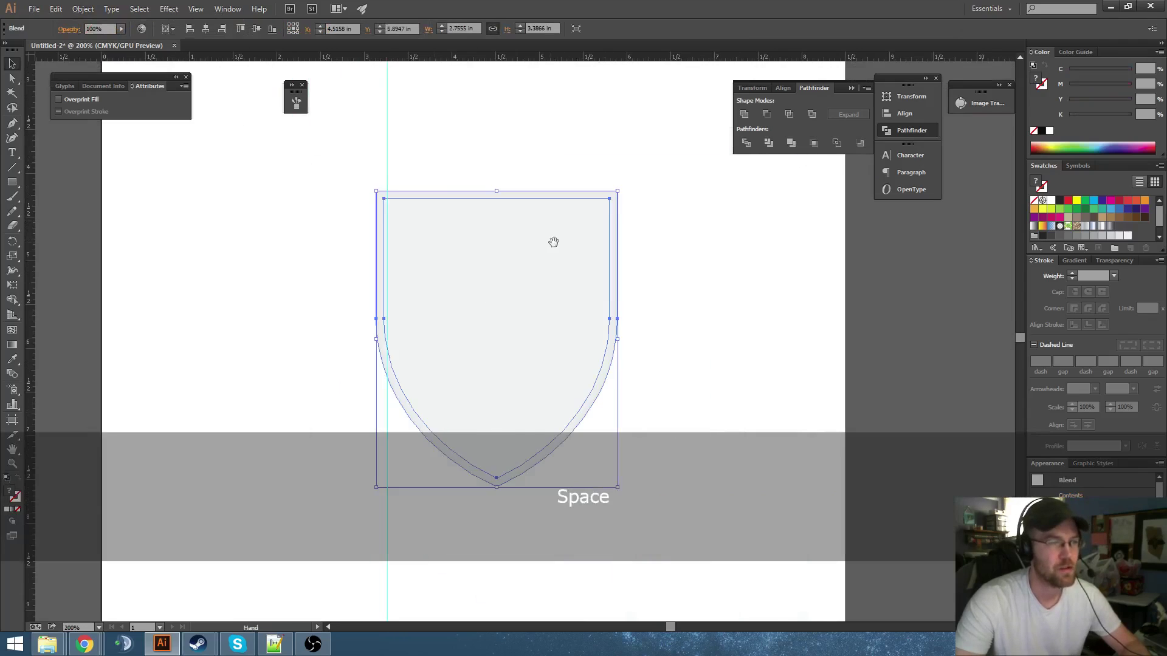
pyautogui.moveTo(553, 241); pyautogui.dragTo(536, 213)
pyautogui.scroll(1, 502, 206)
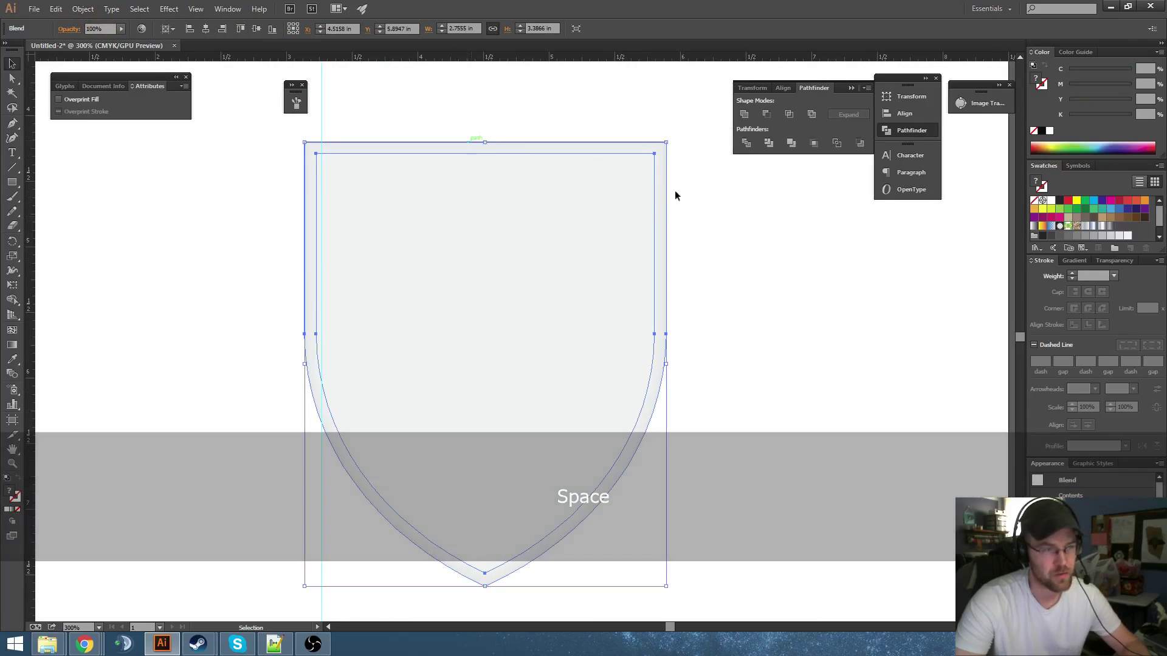
pyautogui.moveTo(749, 390); pyautogui.dragTo(747, 378)
pyautogui.click(749, 381)
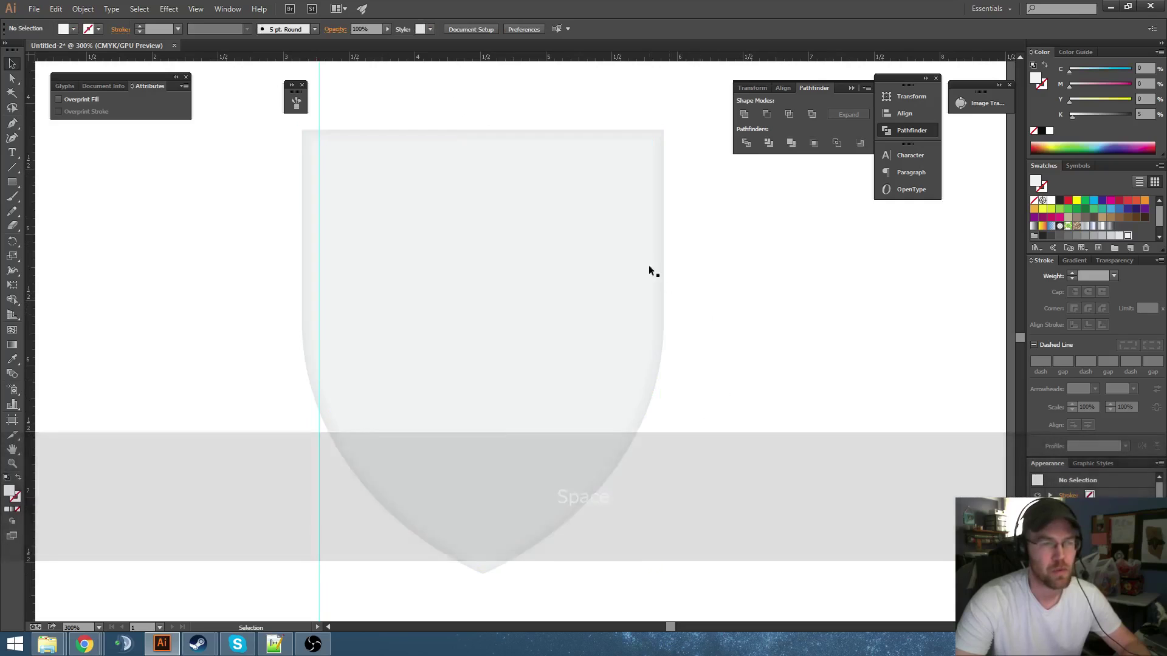
# - Isolate the blend and fill its inner shield with the metallic grey gradient swatch
pyautogui.click(646, 269)
pyautogui.doubleClick(614, 243)
pyautogui.click(606, 234)
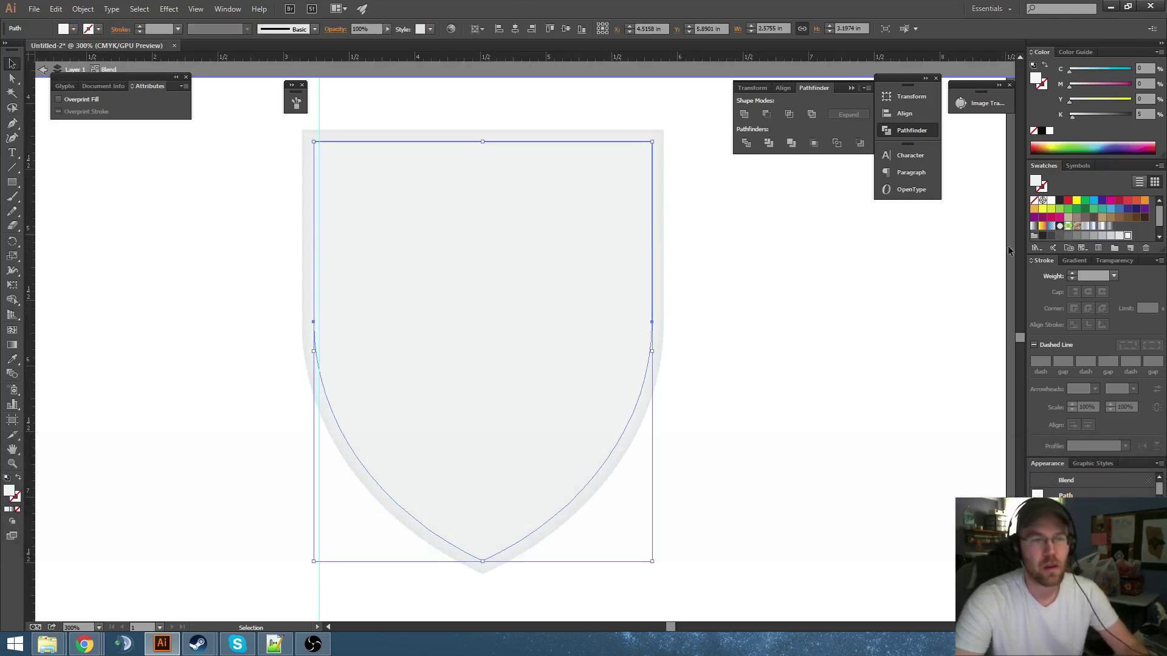
pyautogui.click(1102, 226)
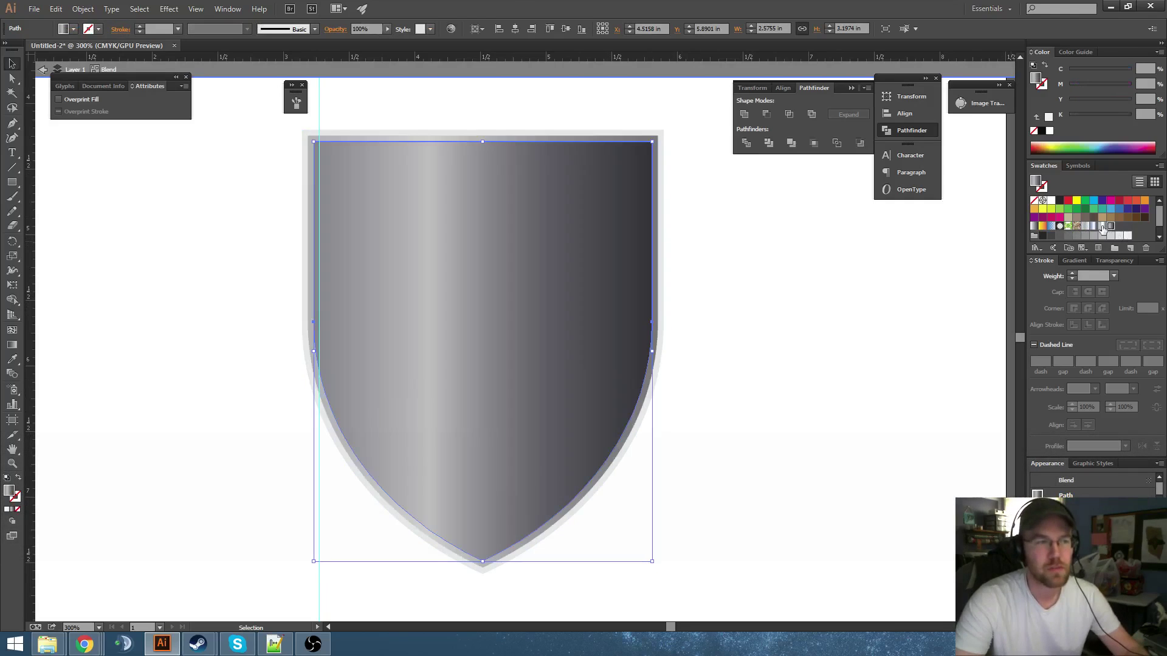
# - Fill the outer shield with the metallic grey gradient and reverse its direction to run from the right edge to the left
pyautogui.click(664, 210)
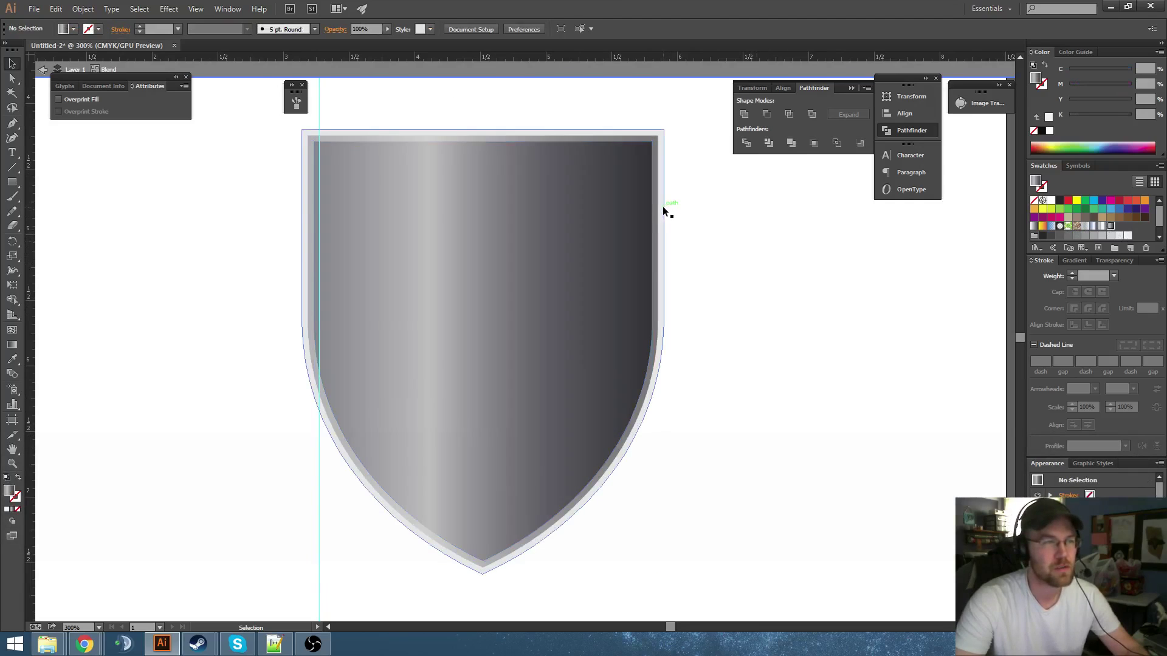
pyautogui.click(1110, 226)
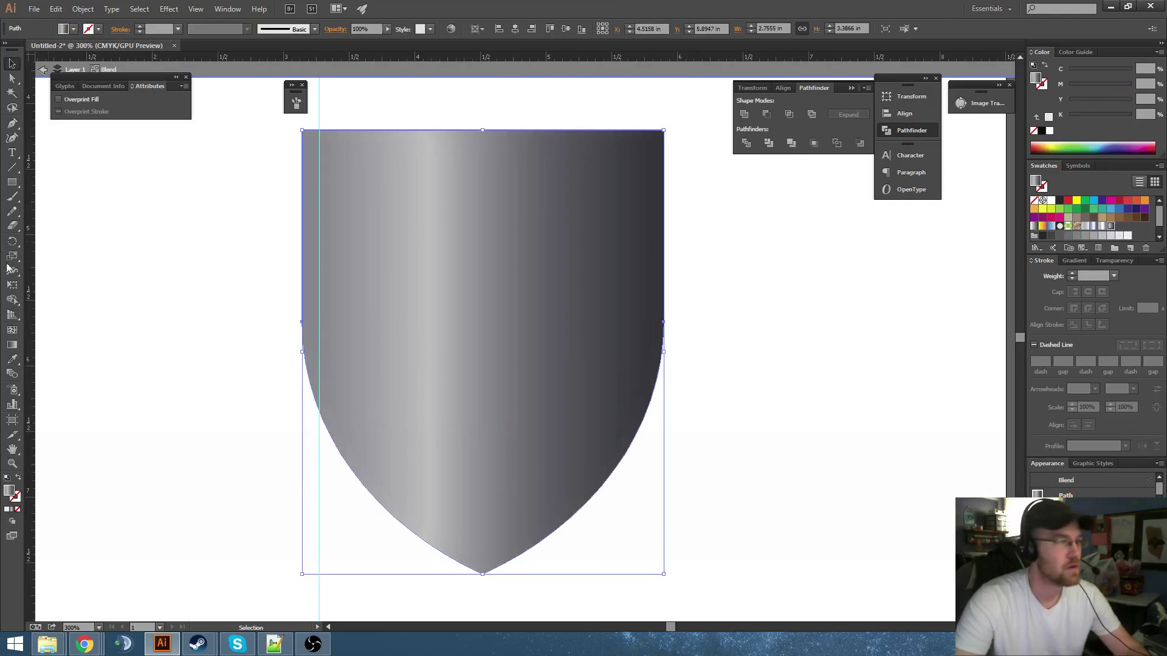
pyautogui.click(12, 344)
pyautogui.moveTo(664, 295); pyautogui.dragTo(303, 294)
pyautogui.press('v')
pyautogui.click(747, 325)
pyautogui.scroll(-1, 715, 307)
pyautogui.moveTo(736, 305); pyautogui.dragTo(694, 332)
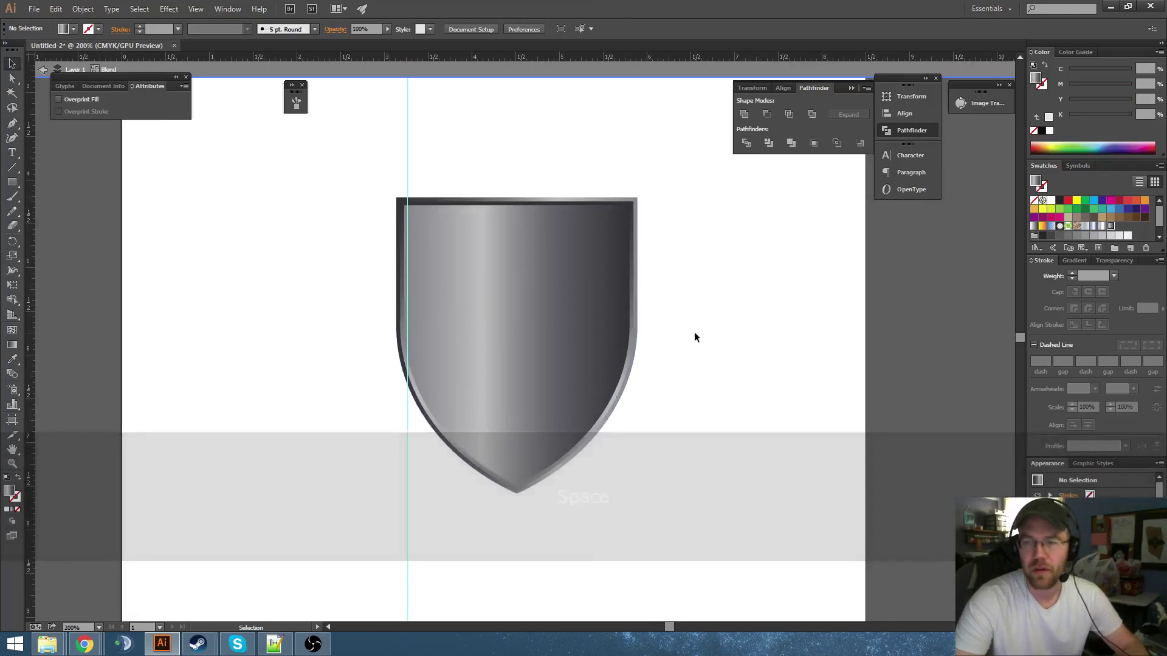